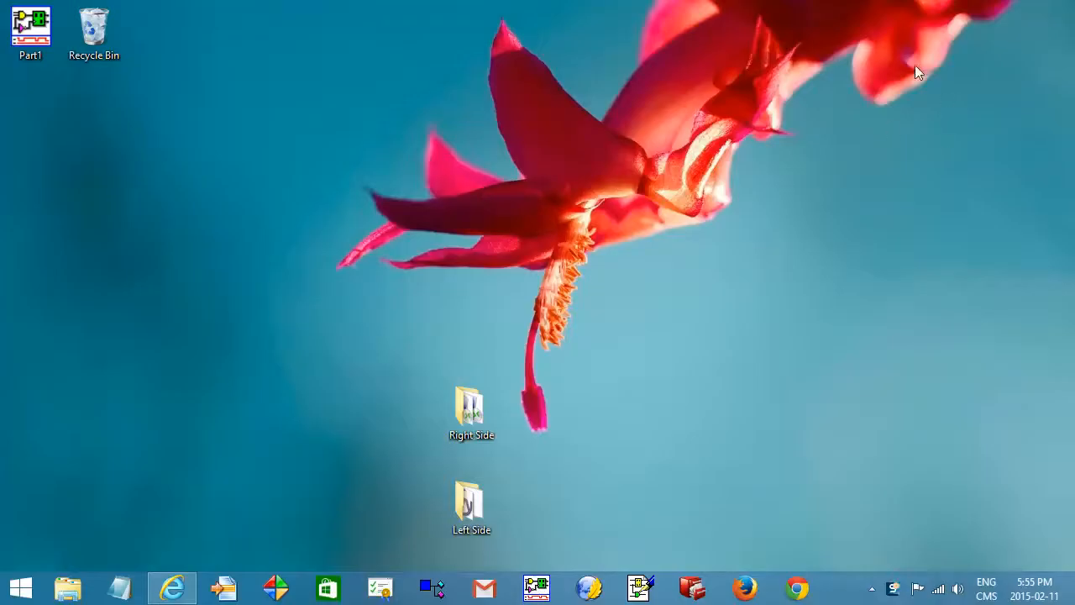
# Search the computer for LogicWorks.
pyautogui.moveTo(1074, 4)
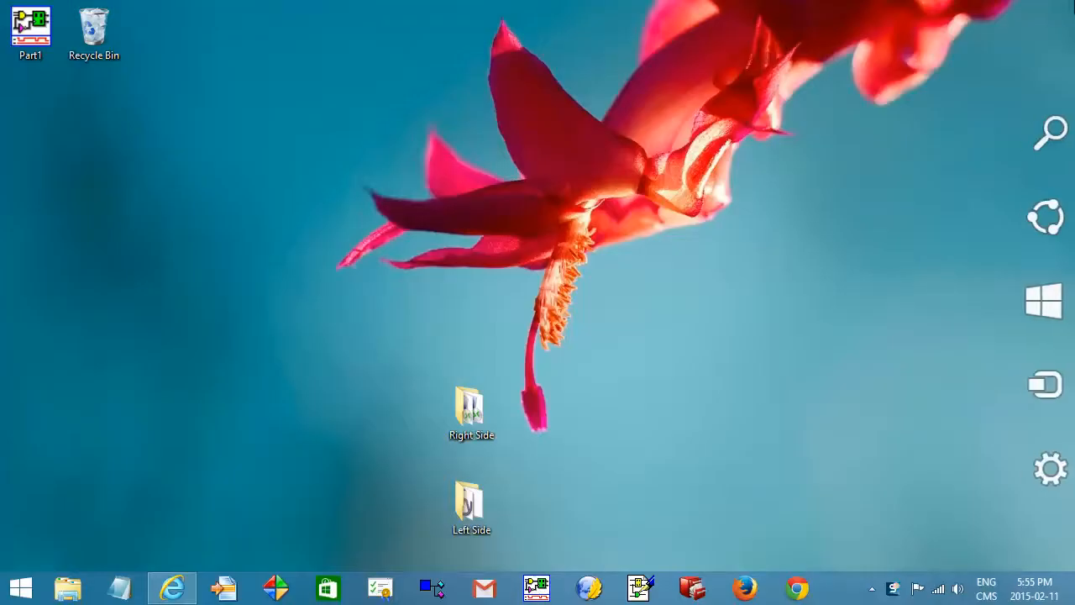
pyautogui.click(1042, 132)
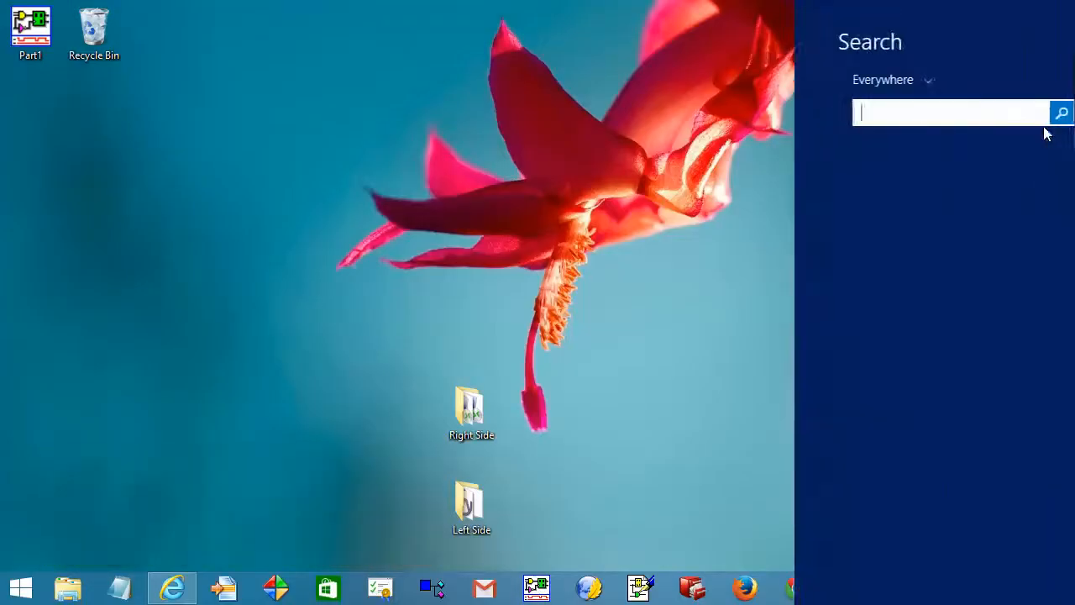
pyautogui.write('Logic')
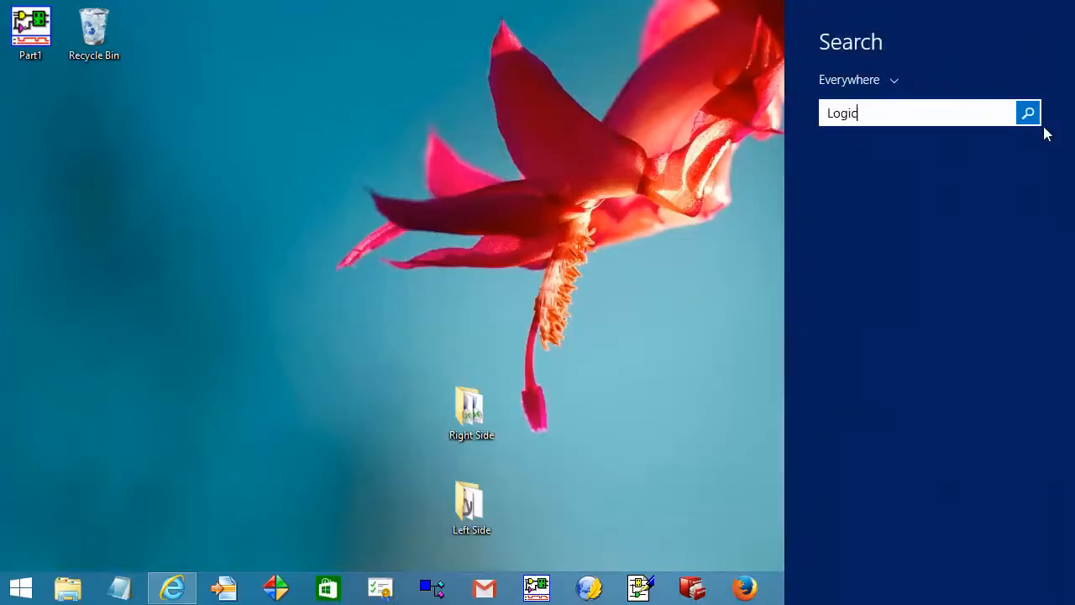
pyautogui.write('Works.exe')
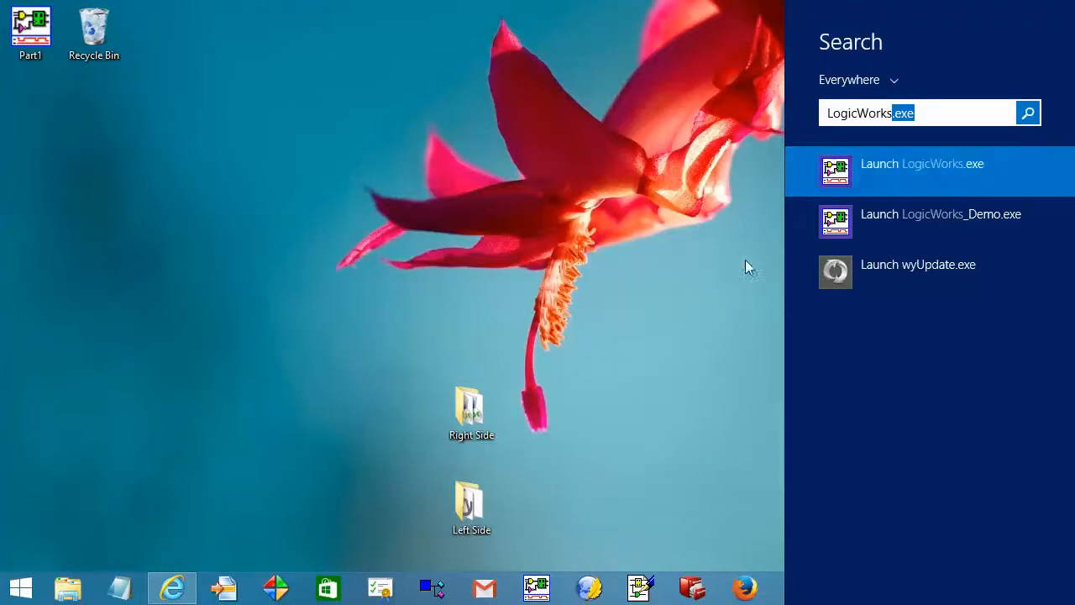
pyautogui.click(722, 290)
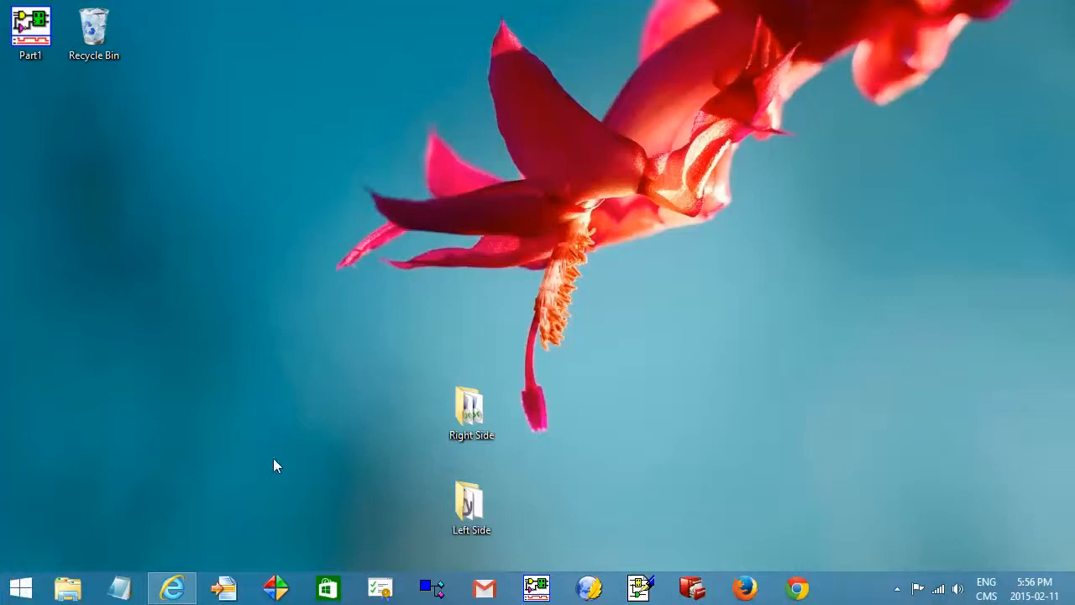
# Launch LogicWorks, move its window down and enlarge the schematic area by lowering the timing pane divider.
pyautogui.click(540, 588)
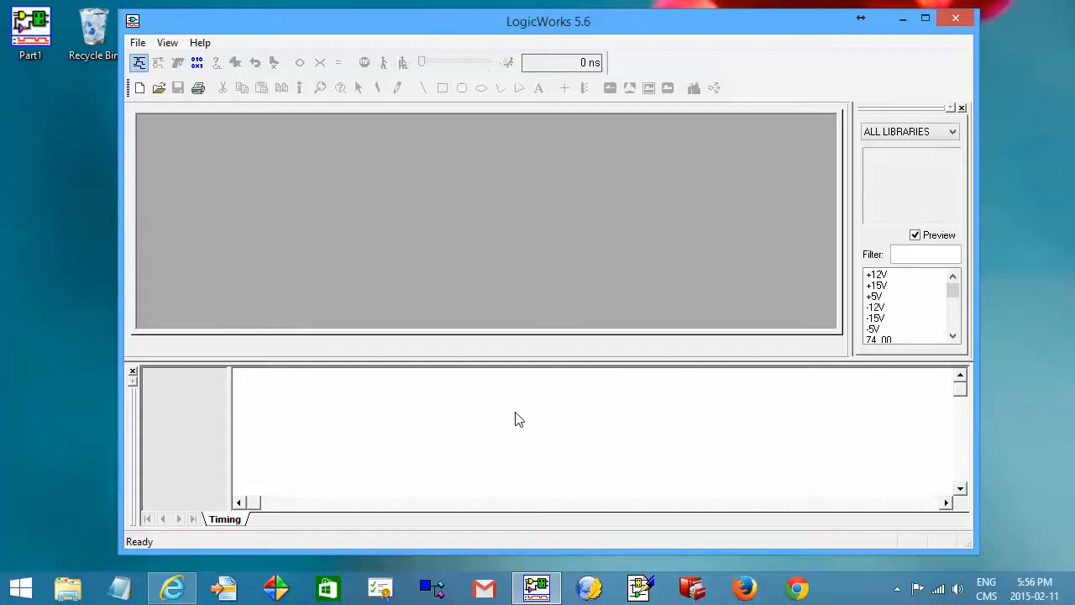
pyautogui.moveTo(429, 34); pyautogui.dragTo(429, 44)
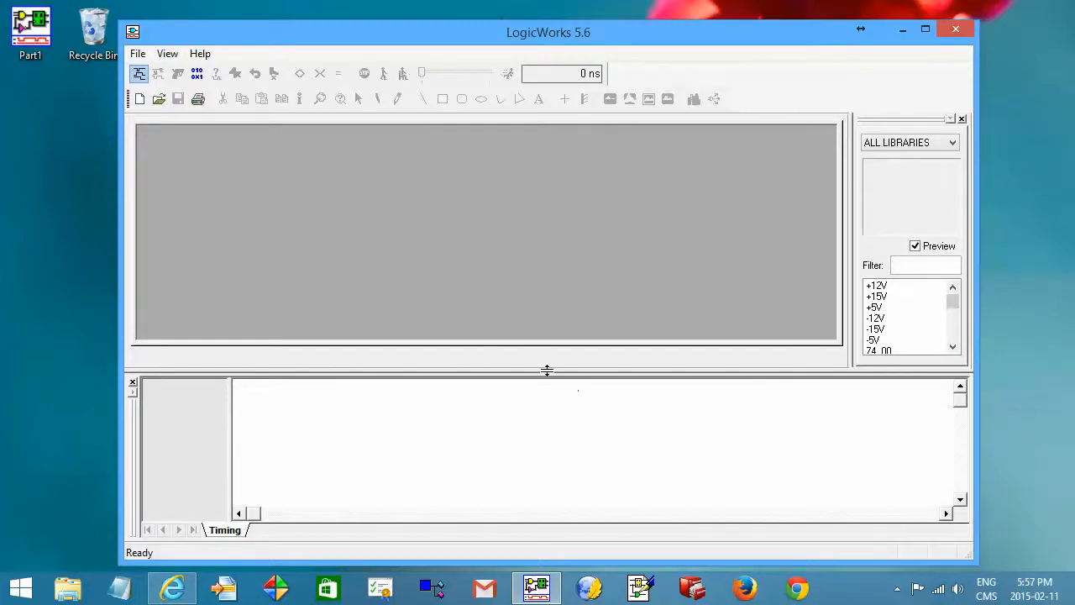
pyautogui.moveTo(547, 369); pyautogui.dragTo(538, 438)
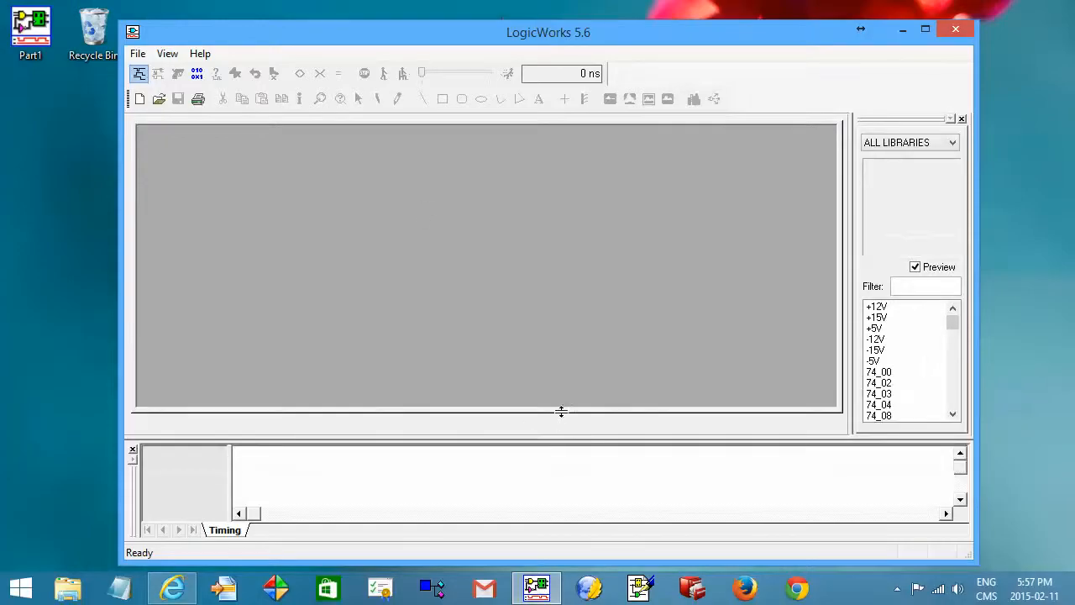
# Create a new circuit and place one 74_164 shift register from the library filtered by 74_164.
pyautogui.click(137, 53)
pyautogui.click(163, 73)
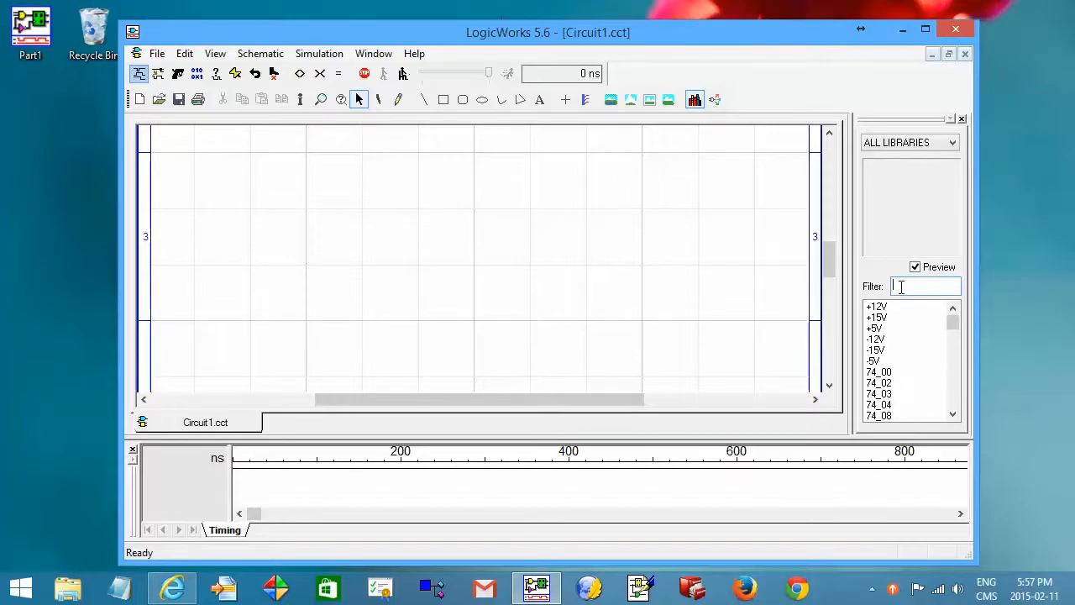
pyautogui.write('74_164')
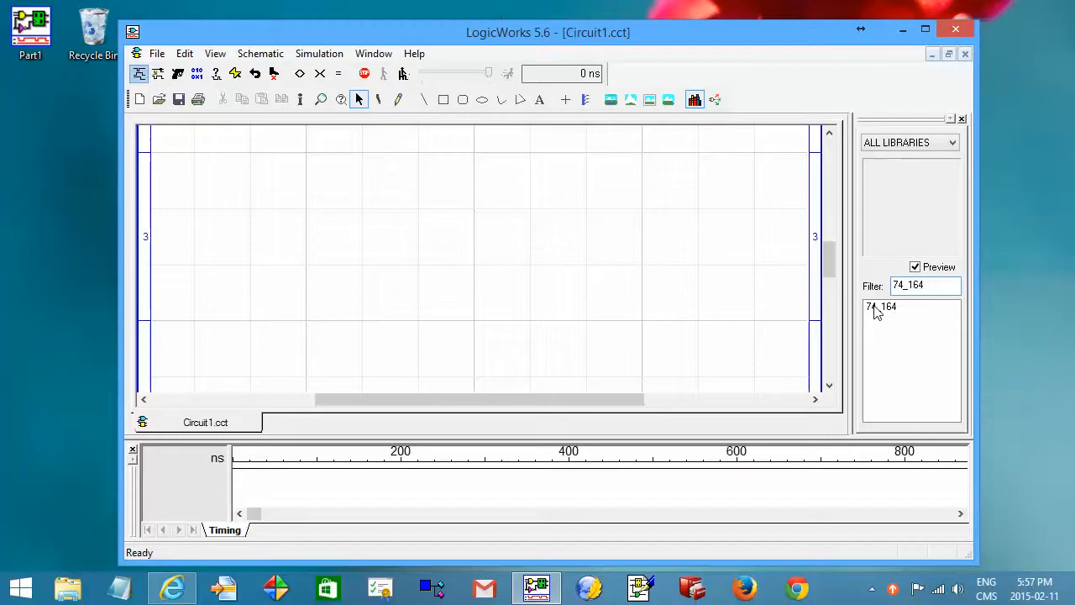
pyautogui.click(876, 308)
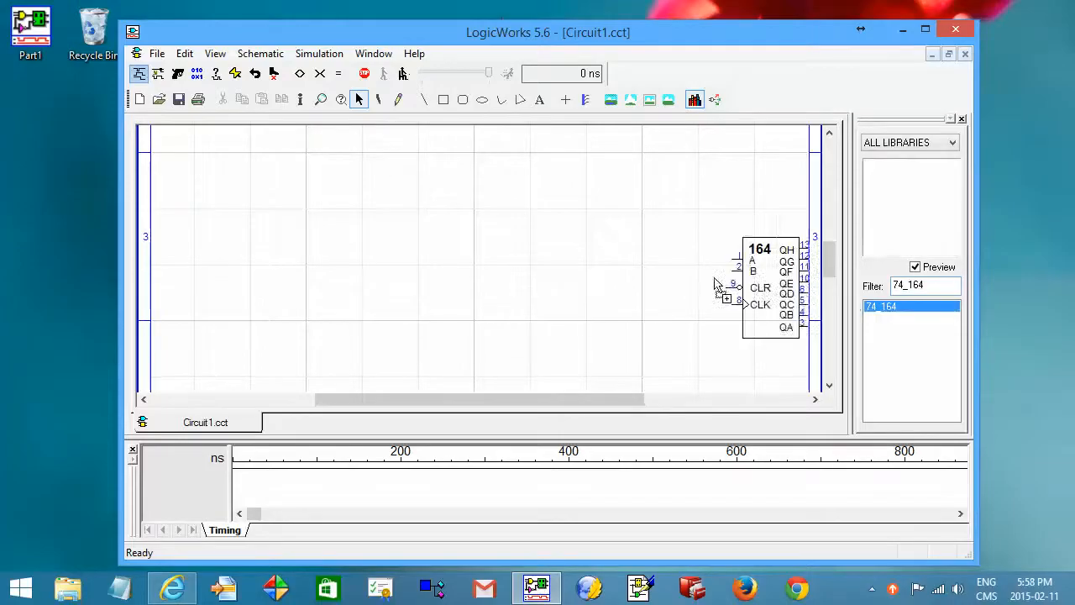
pyautogui.click(467, 254)
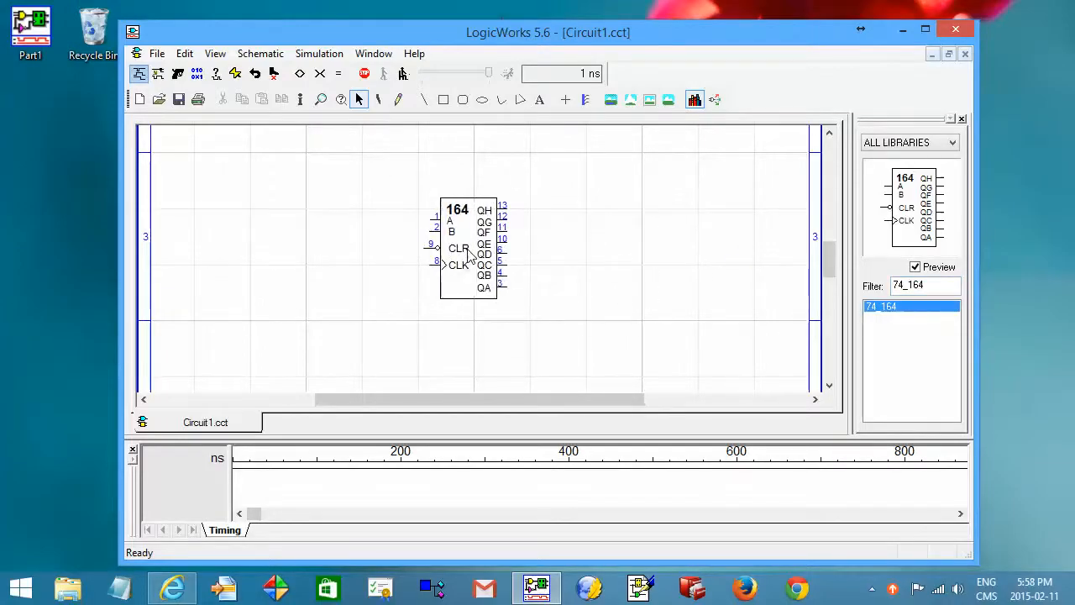
pyautogui.doubleClick(877, 308)
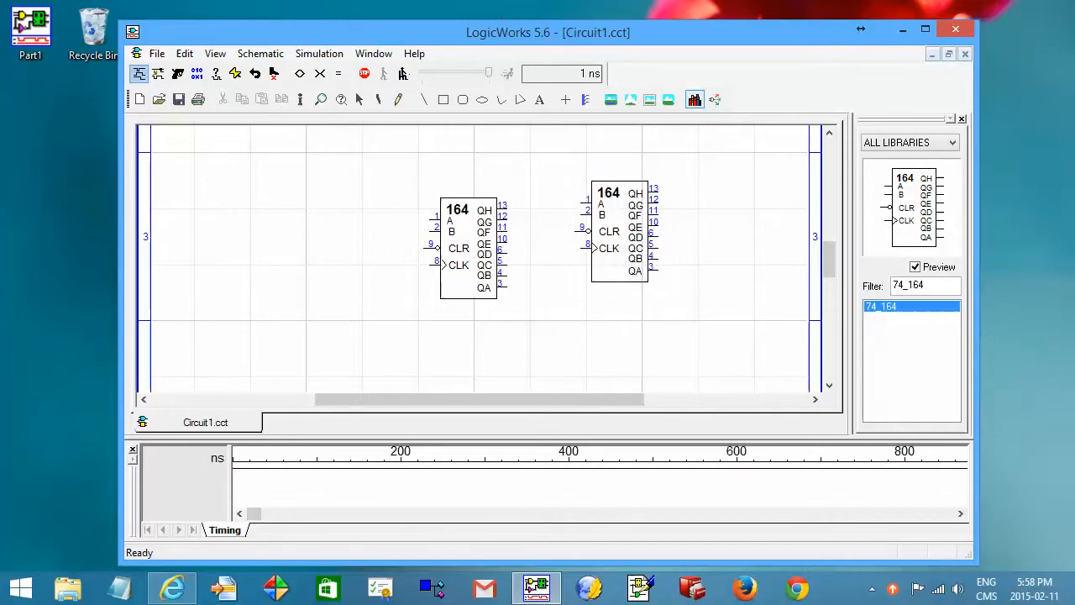
pyautogui.press('Escape')
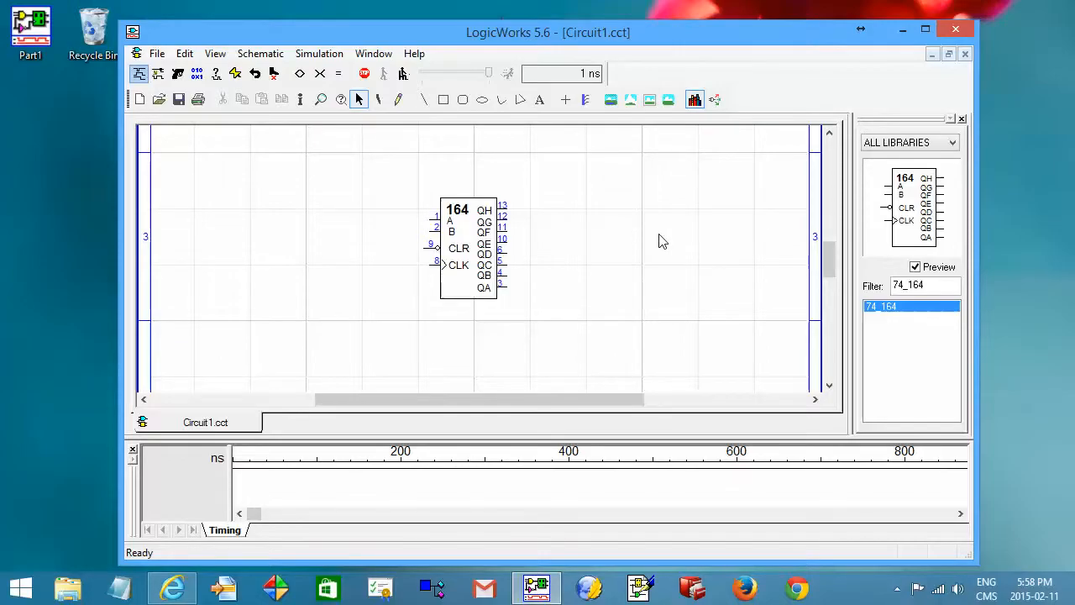
# Place an XNOR-2 gate from Simulation Gates.clf with its inputs on the register's QH and QG outputs.
pyautogui.click(878, 147)
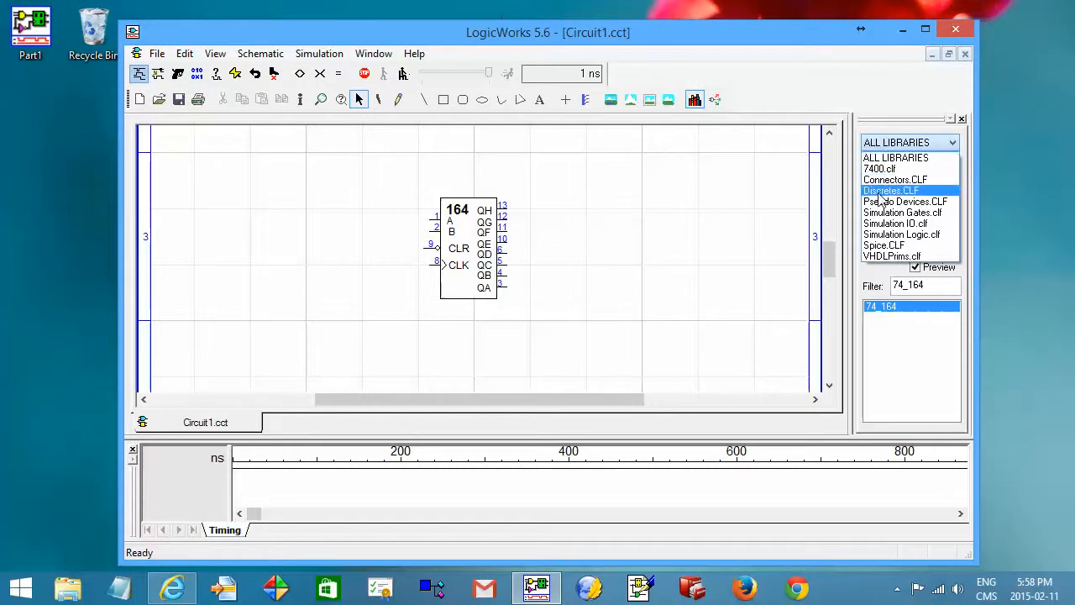
pyautogui.click(876, 214)
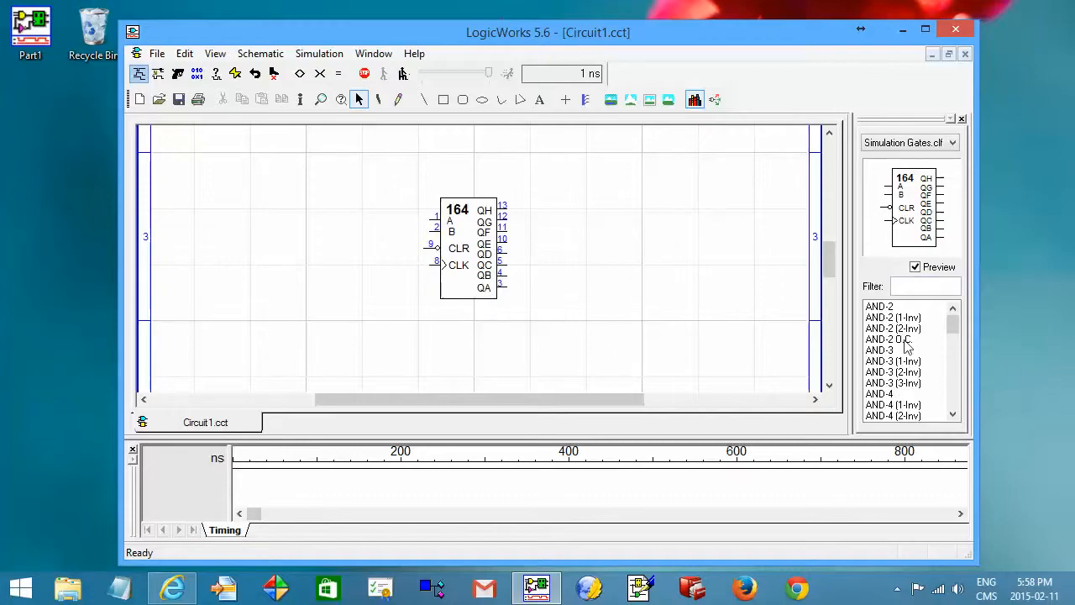
pyautogui.moveTo(954, 326); pyautogui.dragTo(948, 418)
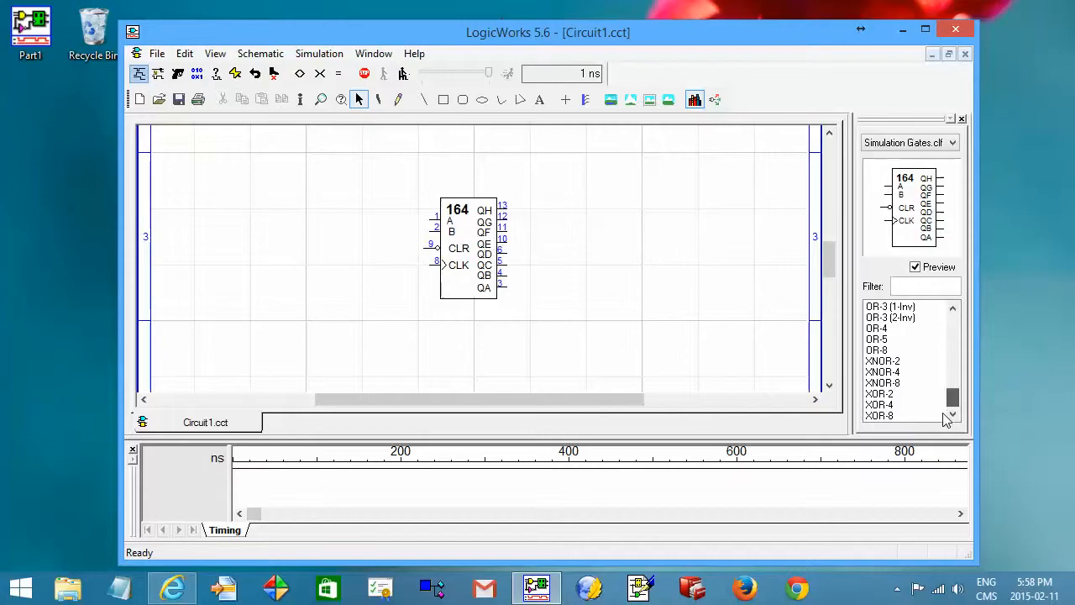
pyautogui.click(882, 361)
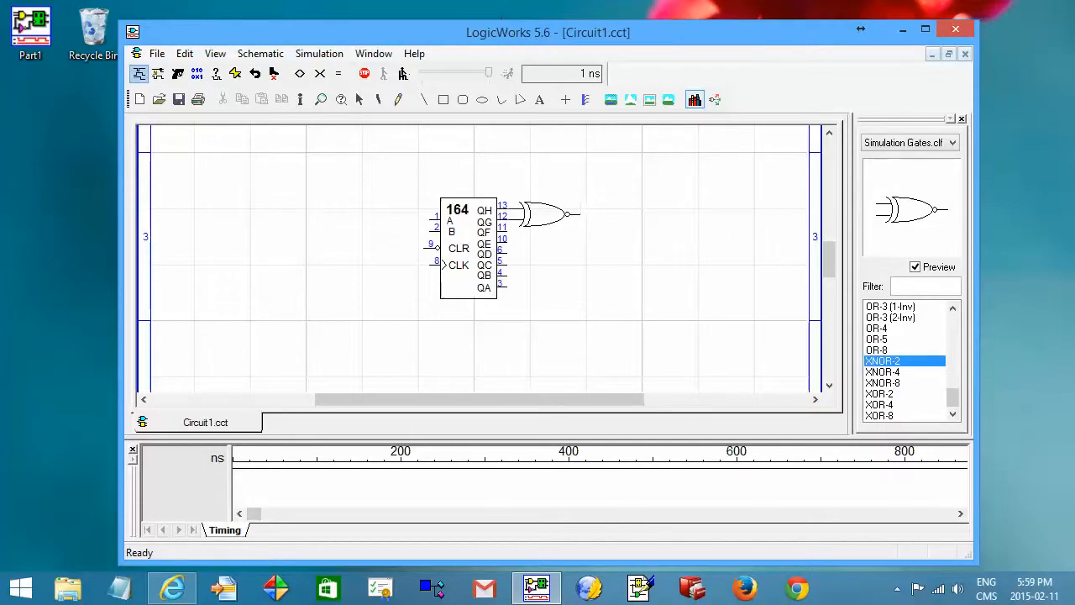
pyautogui.click(546, 214)
# Move the XNOR gate slightly to the right, away from the register outputs.
pyautogui.press('space')
pyautogui.click(542, 219)
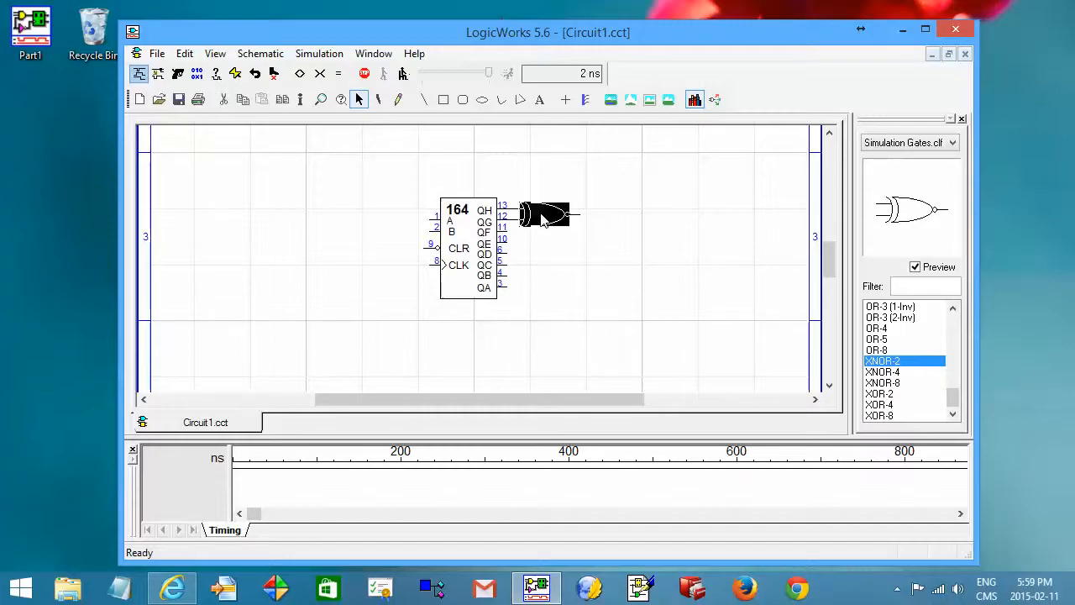
pyautogui.moveTo(542, 217); pyautogui.dragTo(572, 215)
pyautogui.click(643, 177)
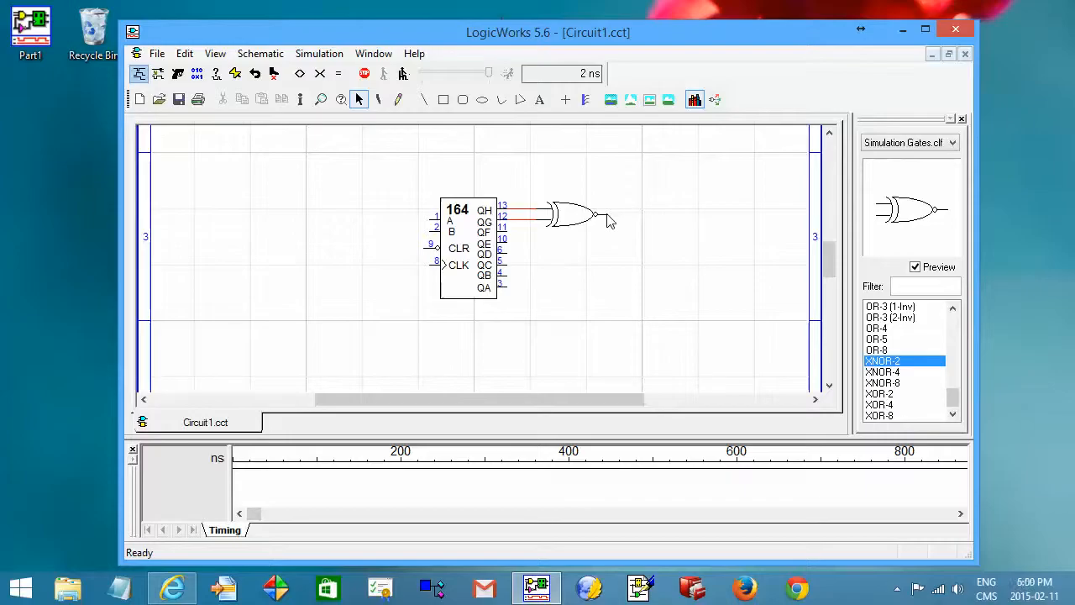
# Wire the XNOR output back over the register to both its A and B inputs.
pyautogui.moveTo(607, 215)
pyautogui.mouseDown()
pyautogui.moveTo(610, 163)
pyautogui.moveTo(409, 173)
pyautogui.mouseUp()
pyautogui.moveTo(407, 167)
pyautogui.mouseDown()
pyautogui.moveTo(425, 168)
pyautogui.moveTo(411, 167)
pyautogui.mouseUp()
pyautogui.moveTo(433, 225); pyautogui.dragTo(412, 173)
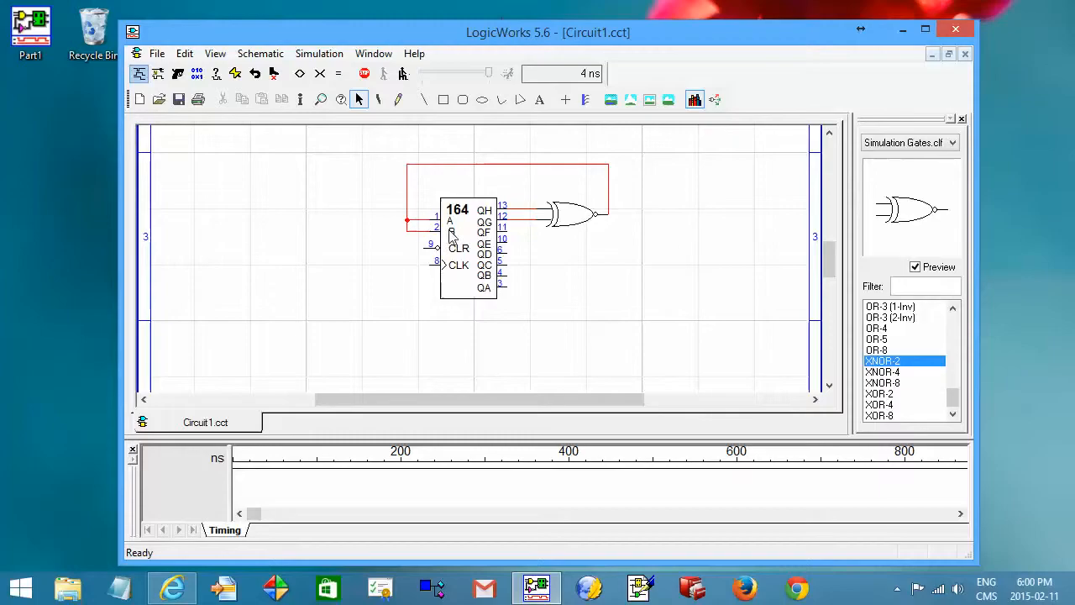
pyautogui.click(500, 166)
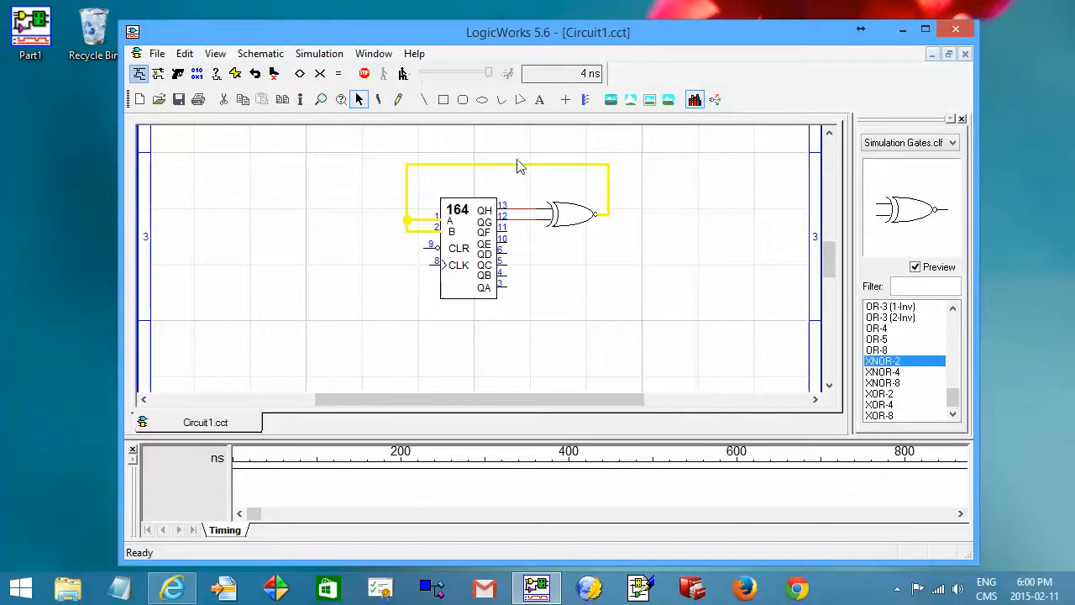
pyautogui.click(654, 168)
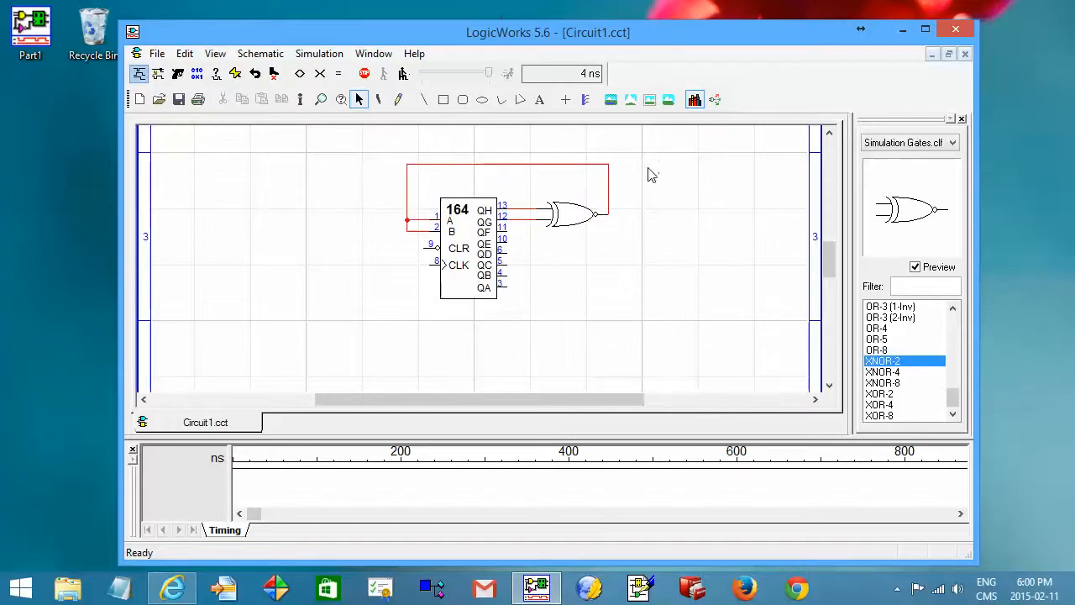
# Place a Binary Switch from Simulation IO.clf on the register's CLR input.
pyautogui.click(891, 145)
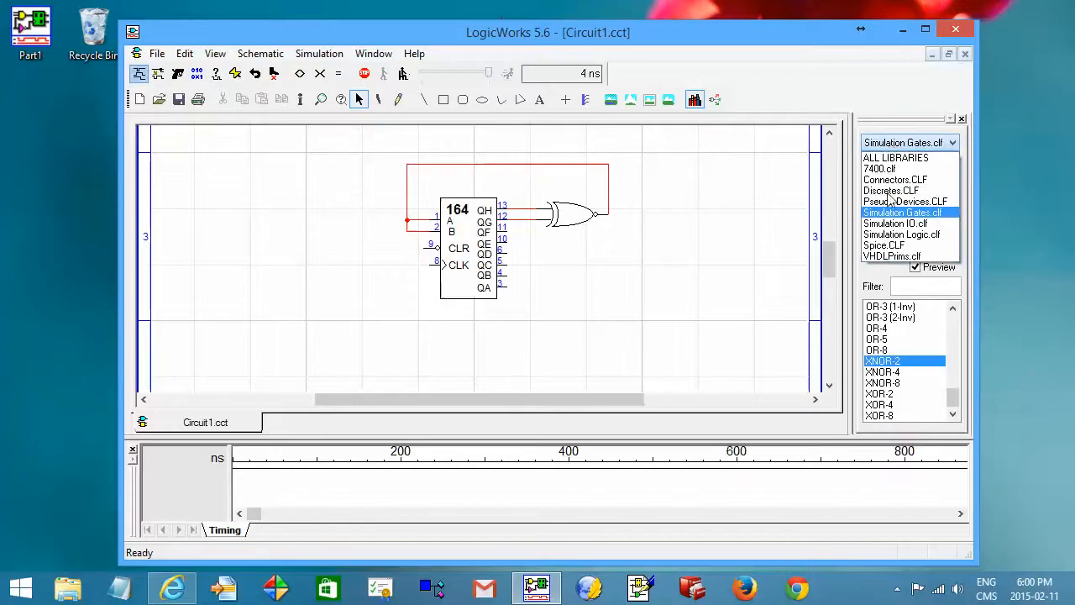
pyautogui.click(893, 224)
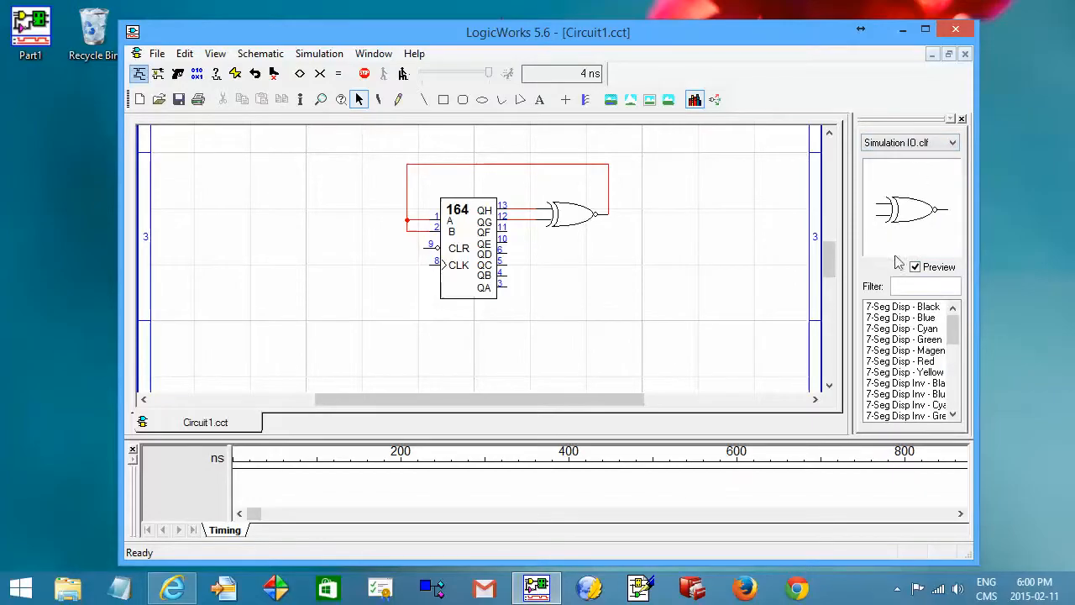
pyautogui.moveTo(955, 329); pyautogui.dragTo(956, 362)
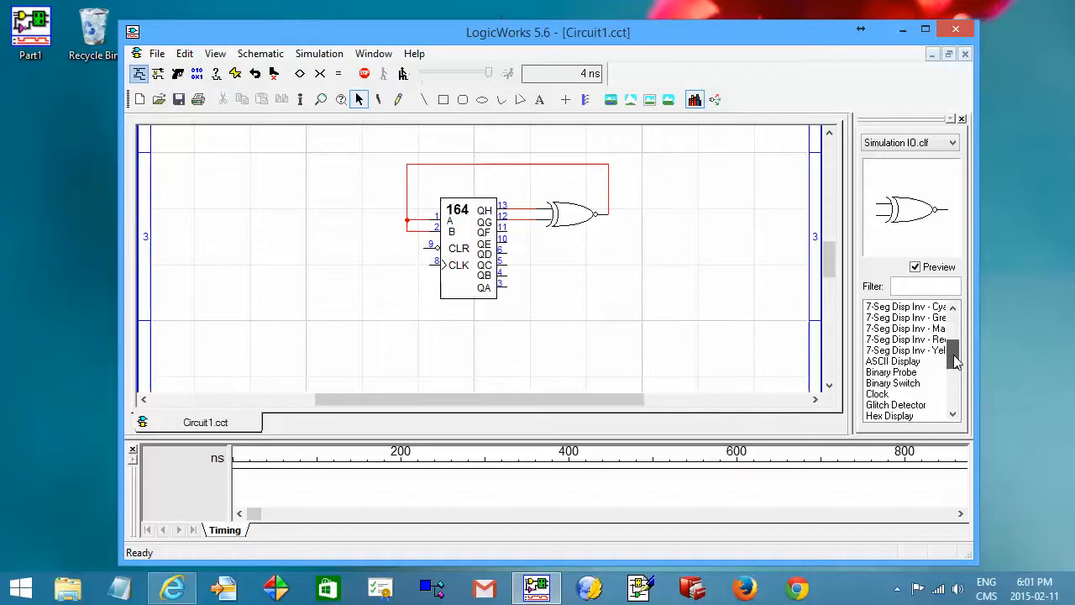
pyautogui.click(909, 386)
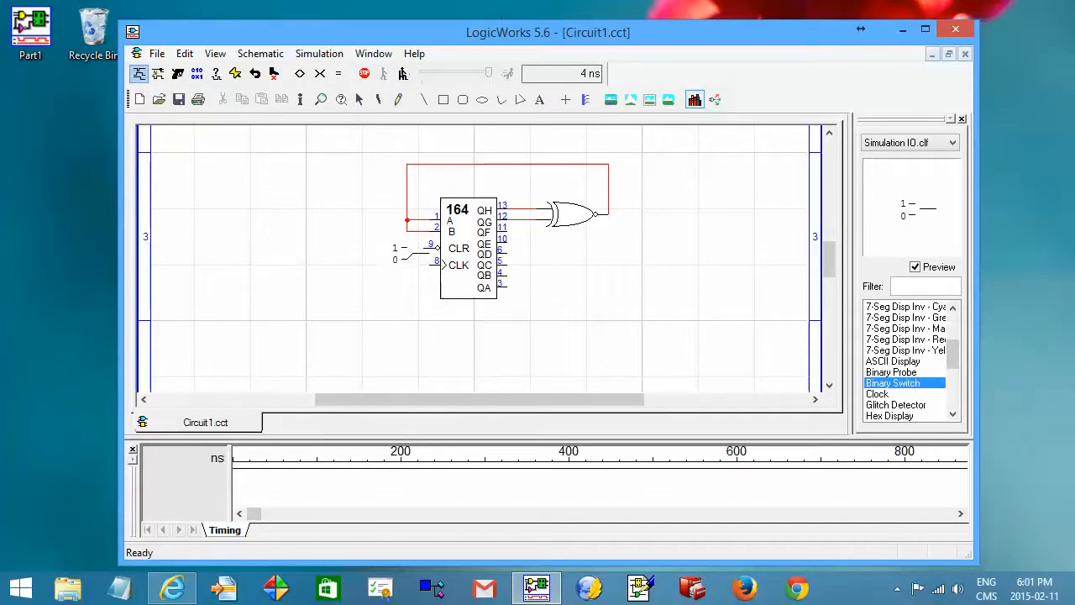
pyautogui.click(408, 248)
pyautogui.press('Escape')
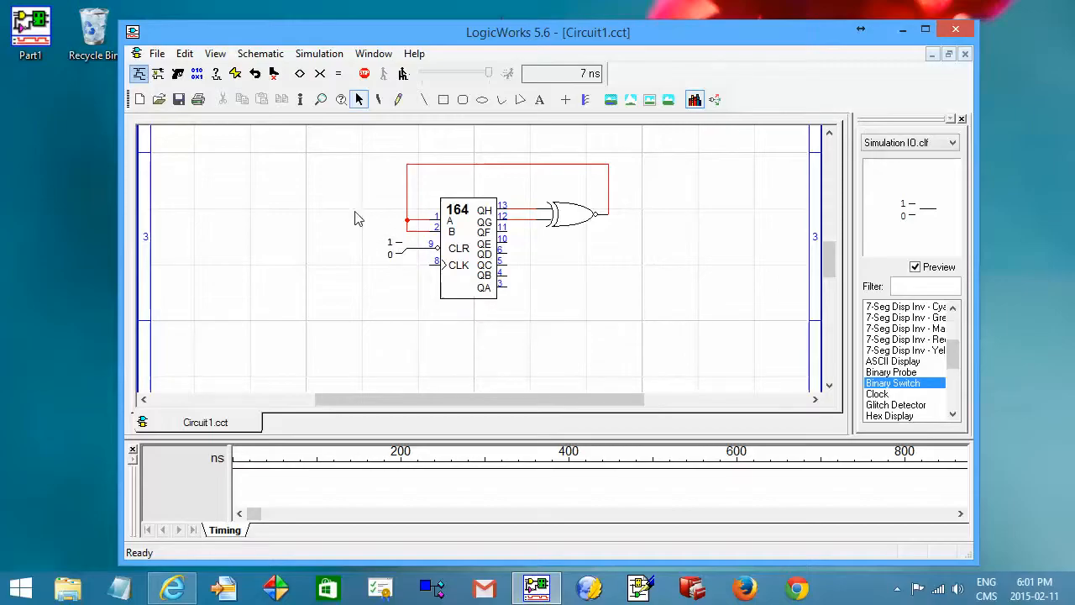
# Move the binary switch further left, then undo the move.
pyautogui.click(399, 257)
pyautogui.click(399, 256)
pyautogui.click(399, 250)
pyautogui.moveTo(398, 254); pyautogui.dragTo(333, 250)
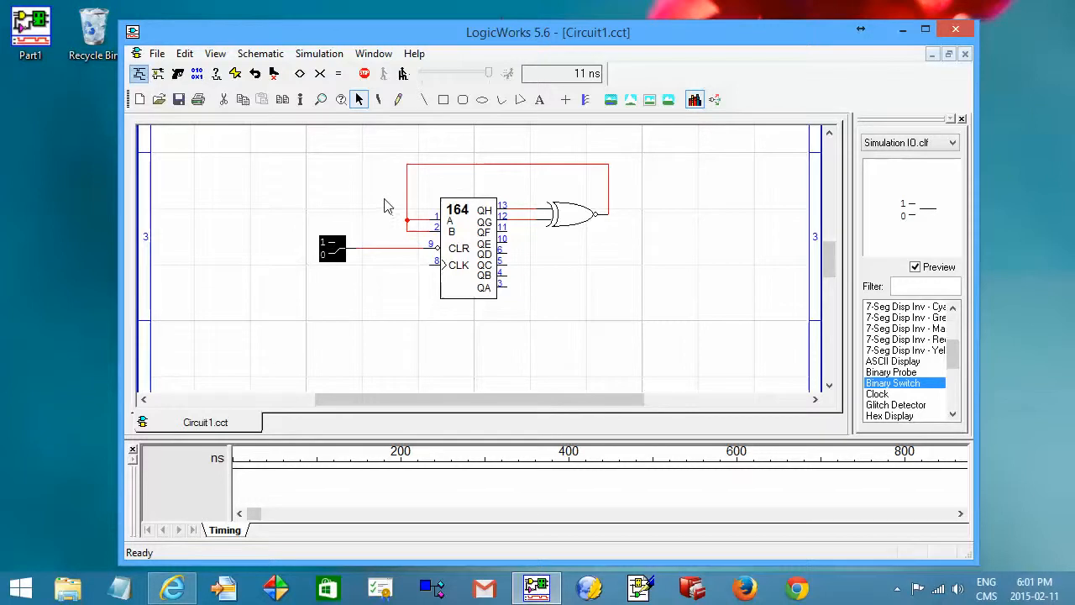
pyautogui.click(184, 55)
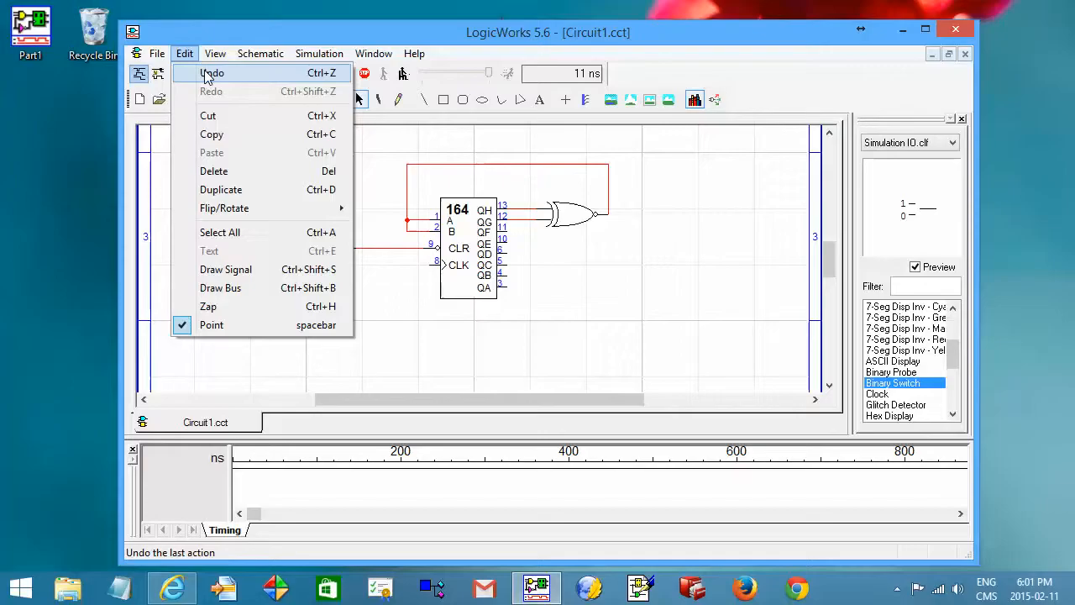
pyautogui.click(209, 74)
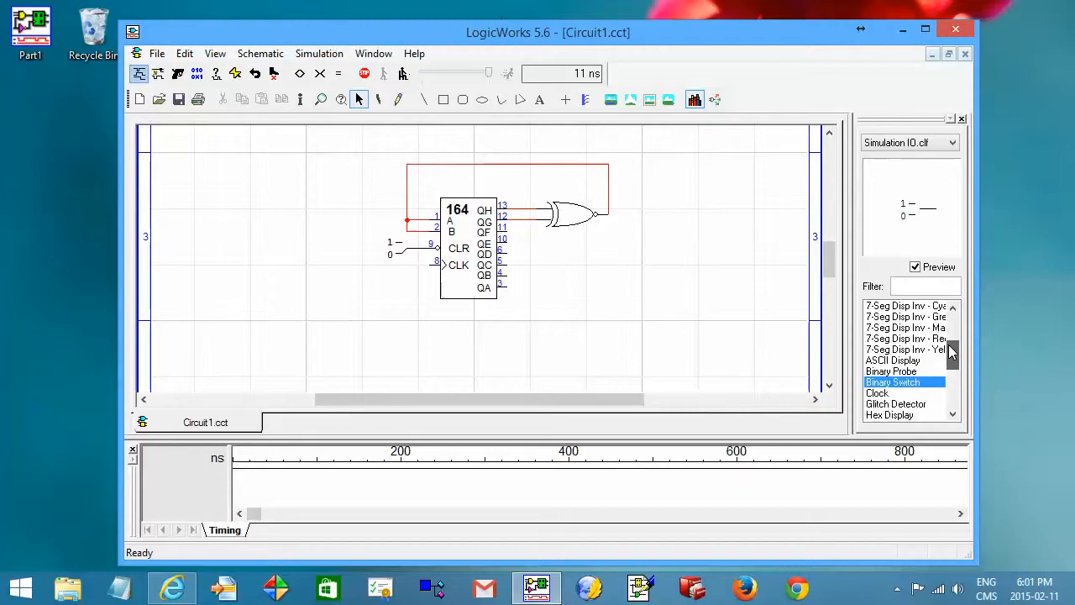
# Place a Clock from Simulation IO.clf left of the register and wire it to the CLK input.
pyautogui.scroll(-1, 907, 369)
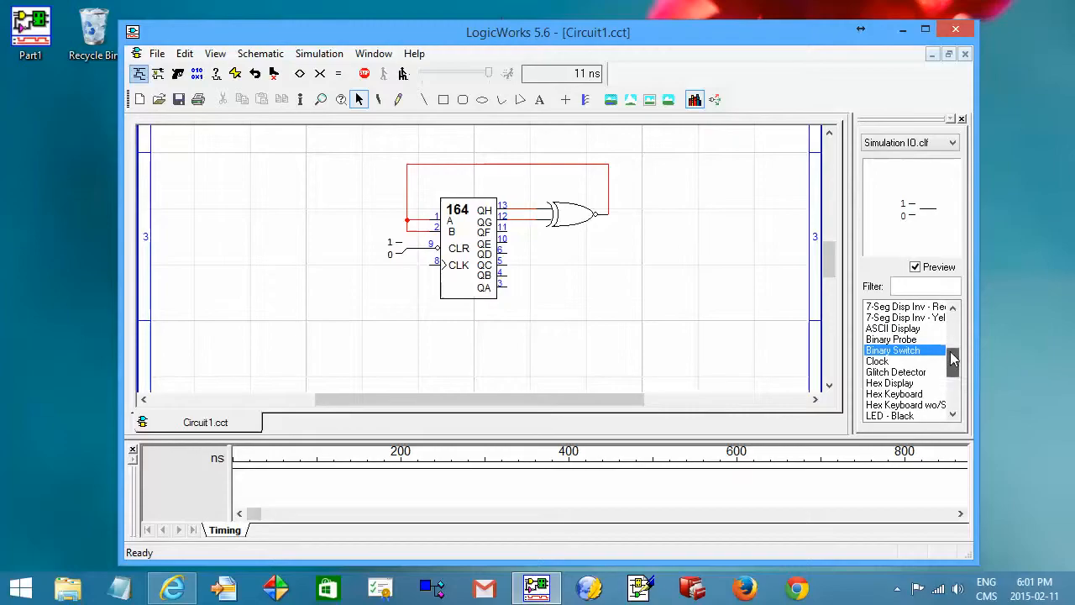
pyautogui.click(882, 361)
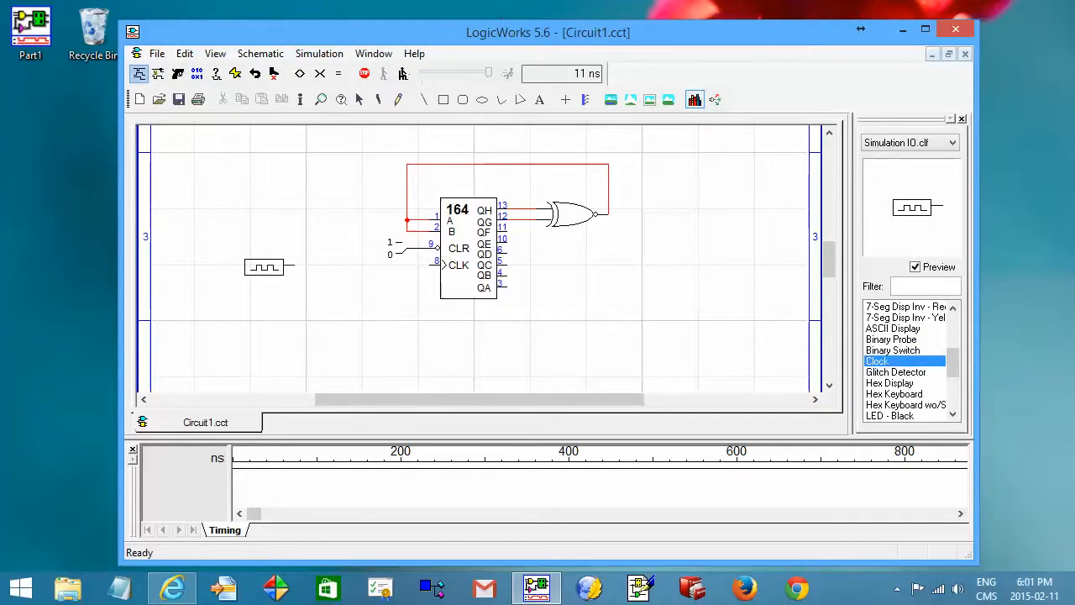
pyautogui.click(264, 267)
pyautogui.press('Escape')
pyautogui.moveTo(294, 269); pyautogui.dragTo(432, 276)
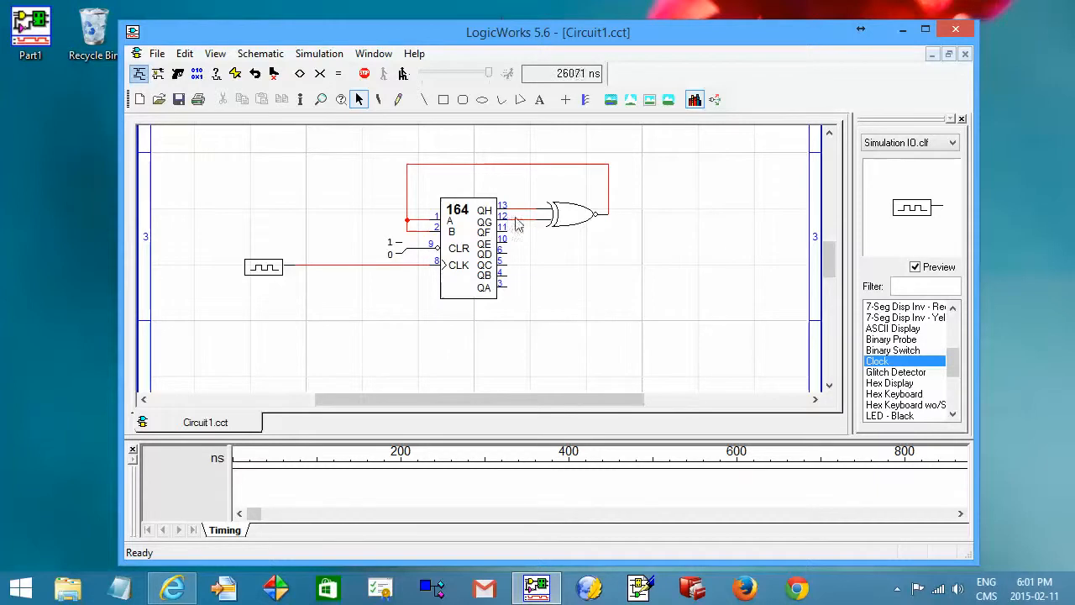
# Name the net between the clock and the register's CLK input CLK with the Naming tool.
pyautogui.click(399, 101)
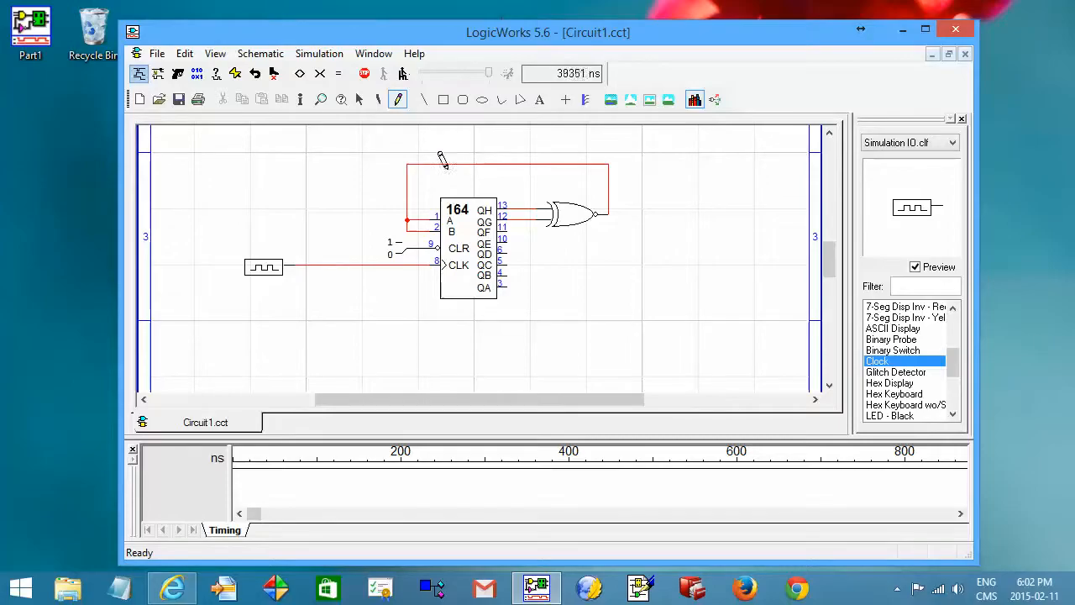
pyautogui.click(316, 263)
pyautogui.write('CLK')
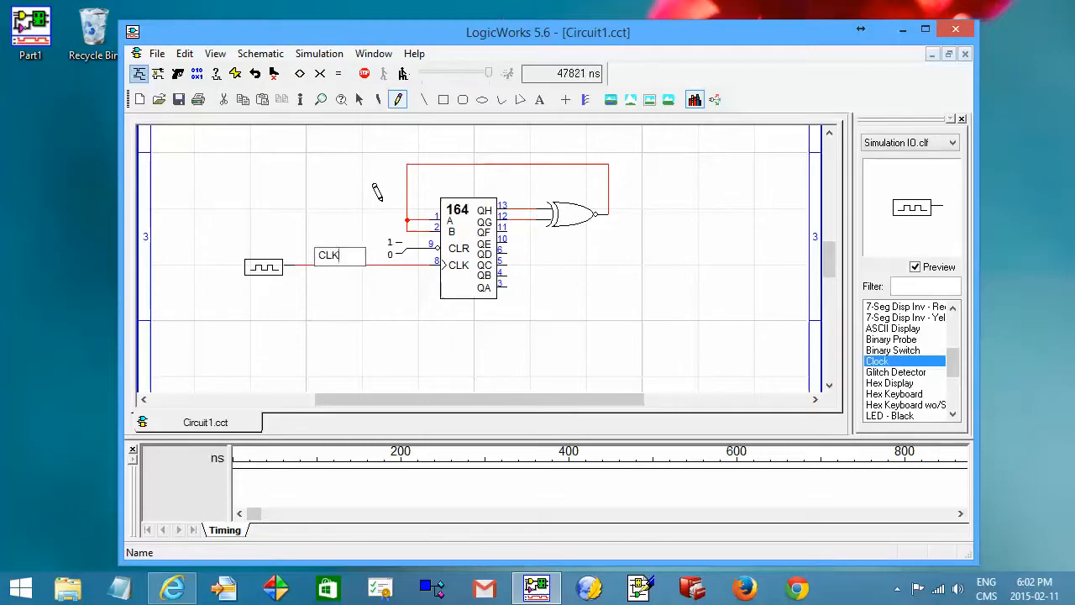
pyautogui.press('Return')
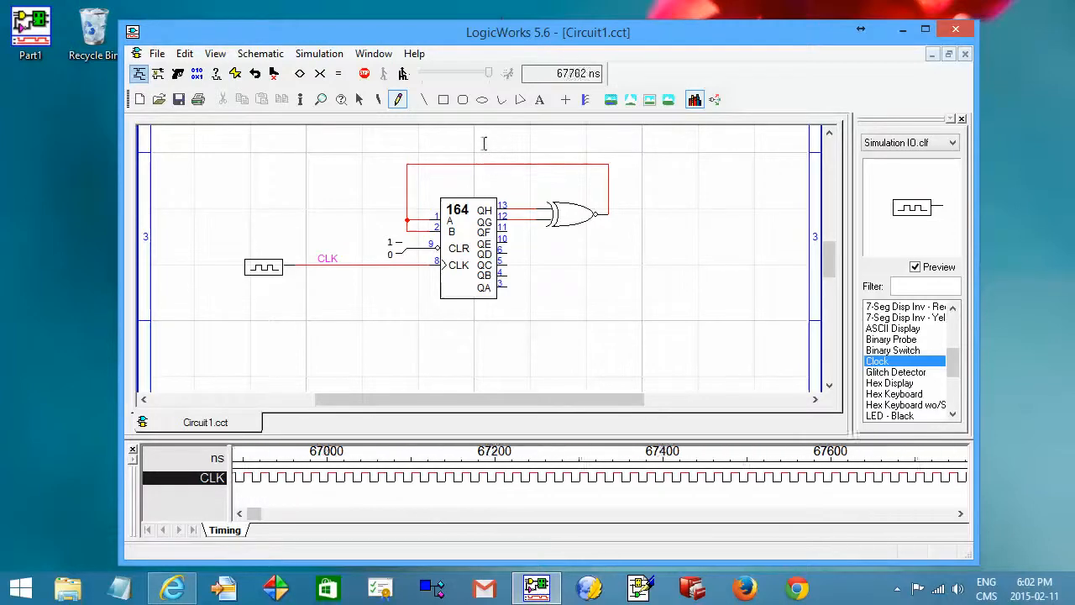
# Name the feedback net running over the register Feedback.
pyautogui.click(481, 132)
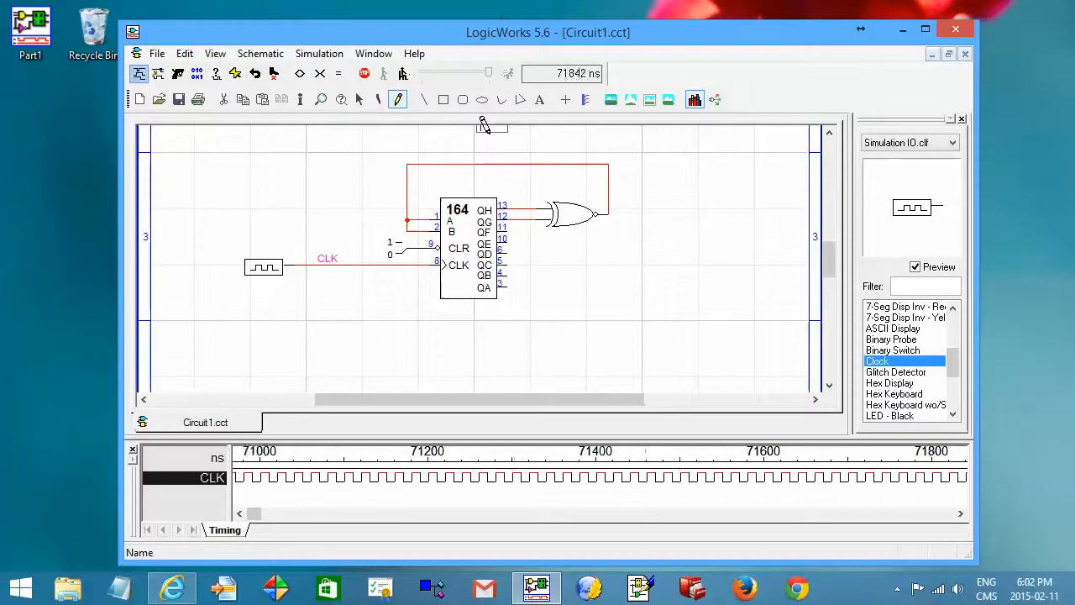
pyautogui.write('H')
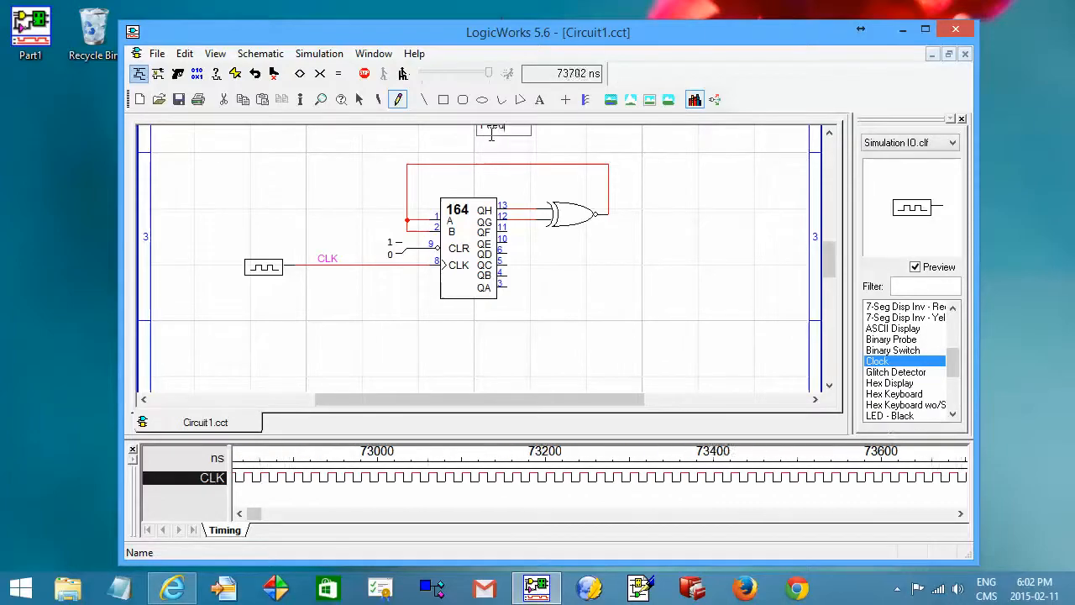
pyautogui.write('eedback')
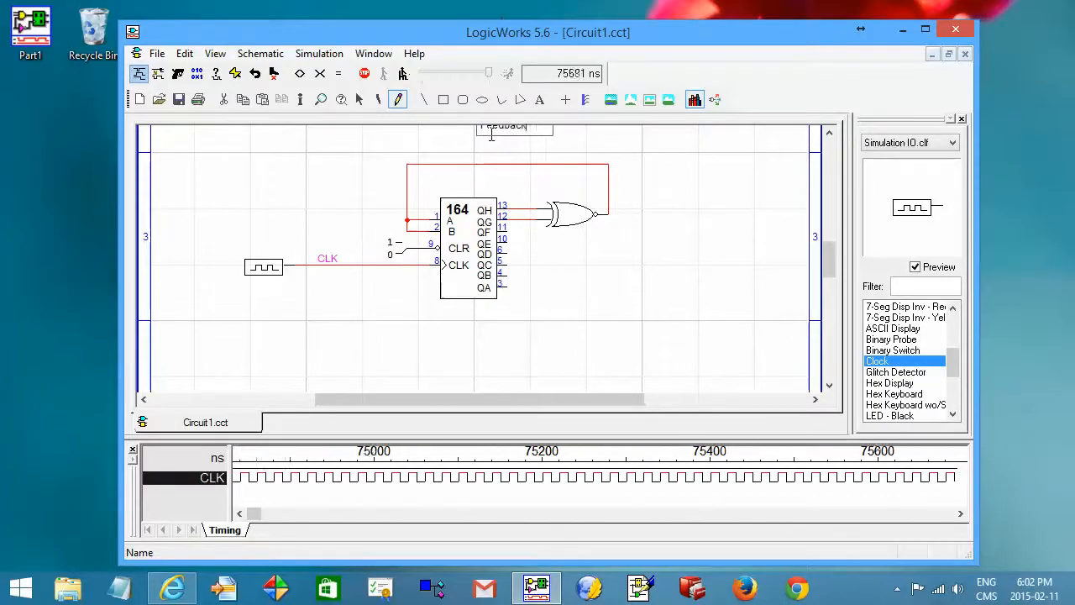
pyautogui.press('Return')
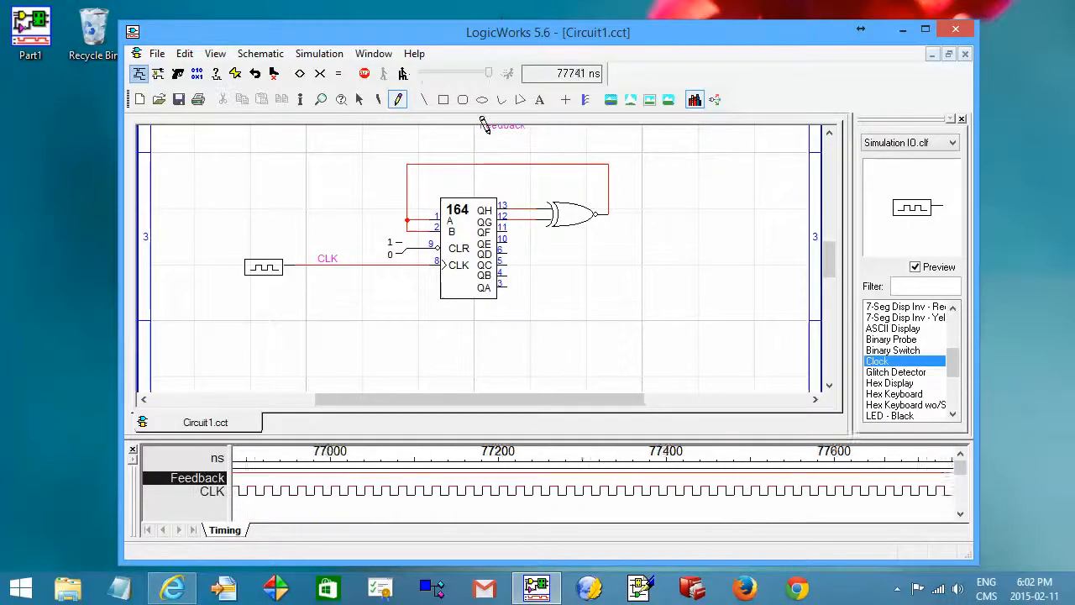
pyautogui.press('Escape')
# Move the Feedback label down so it sits just above the feedback wire.
pyautogui.moveTo(829, 265); pyautogui.dragTo(829, 260)
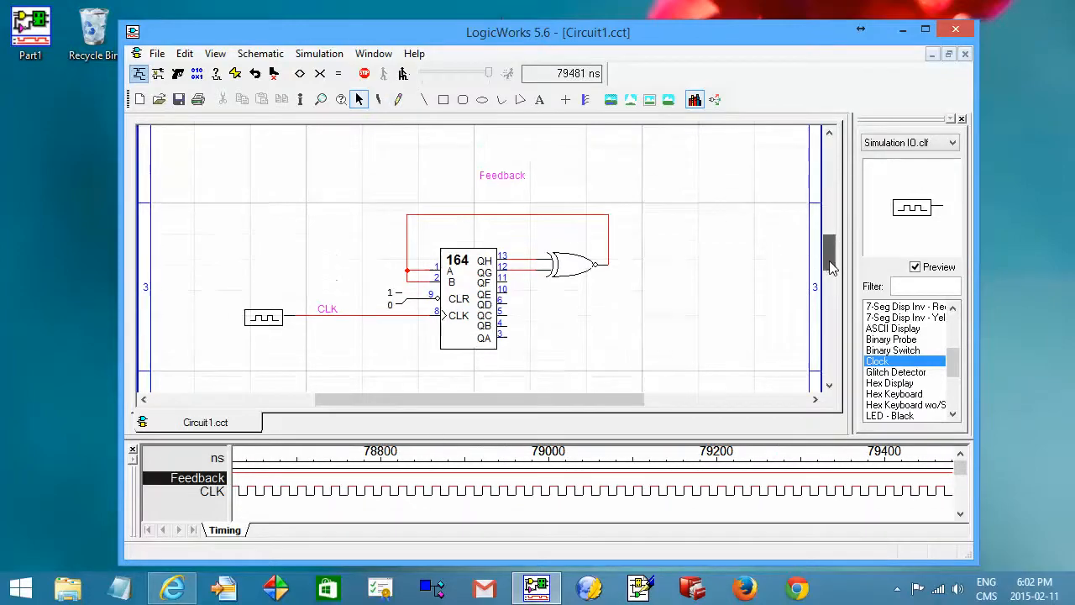
pyautogui.click(516, 178)
pyautogui.moveTo(516, 179); pyautogui.dragTo(512, 210)
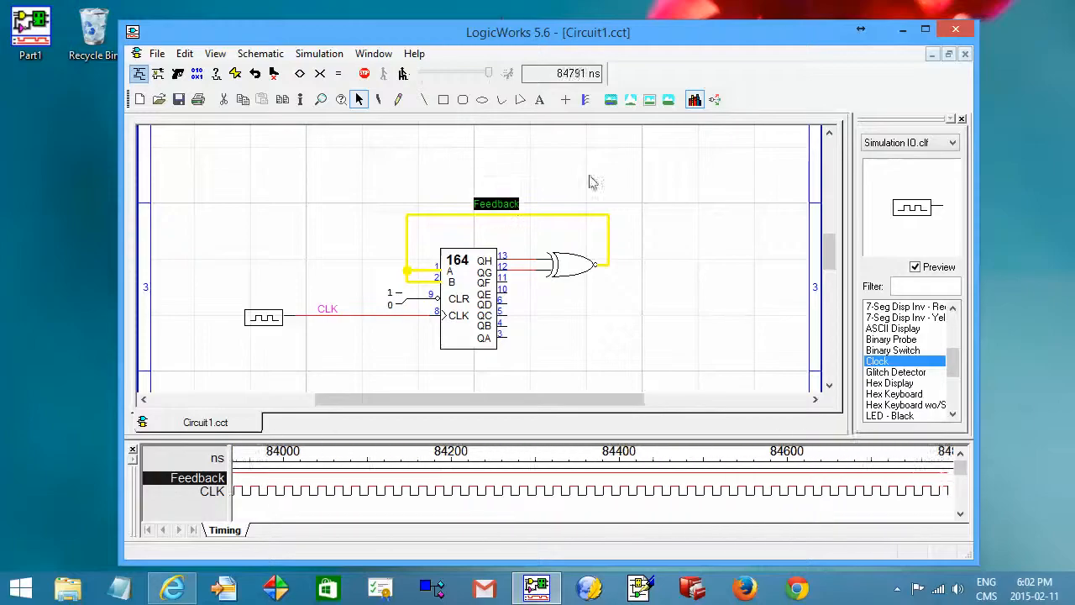
pyautogui.click(624, 169)
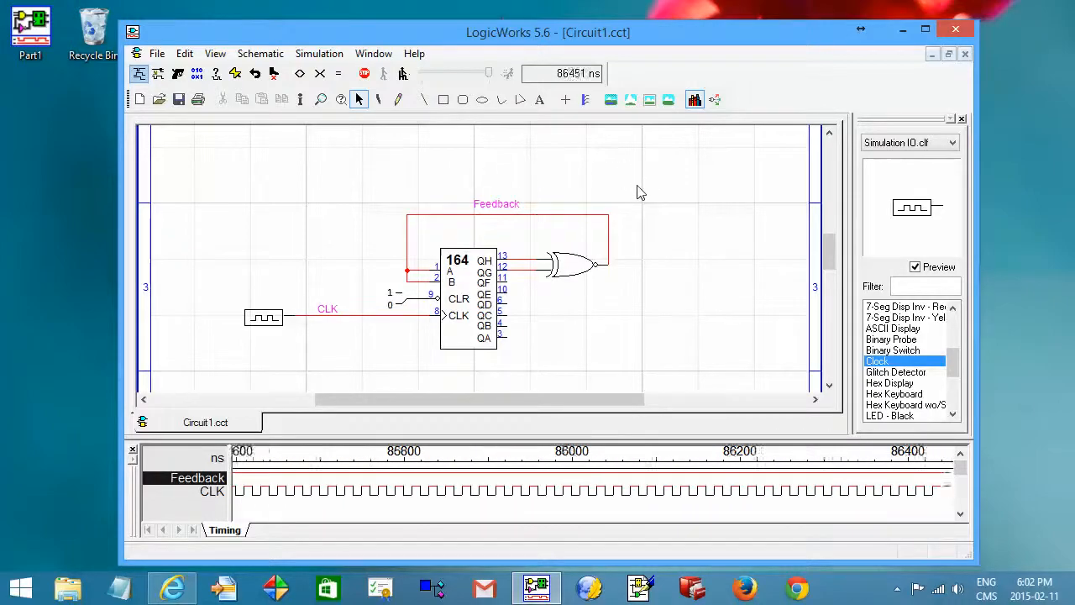
# Toggle the binary switch on the register's CLR input.
pyautogui.scroll(-1, 829, 258)
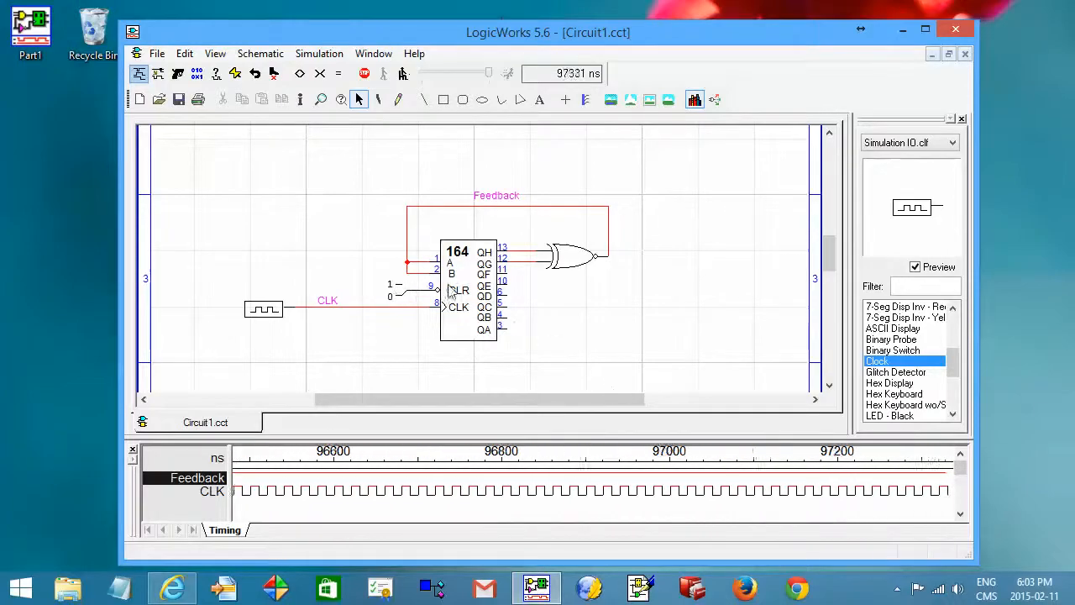
pyautogui.click(405, 295)
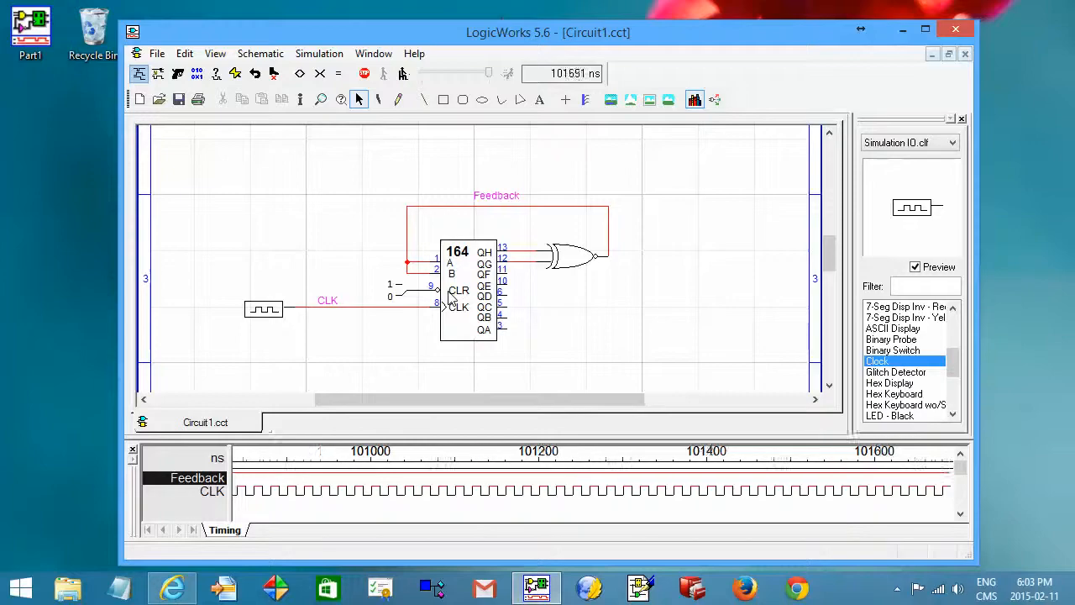
pyautogui.click(404, 296)
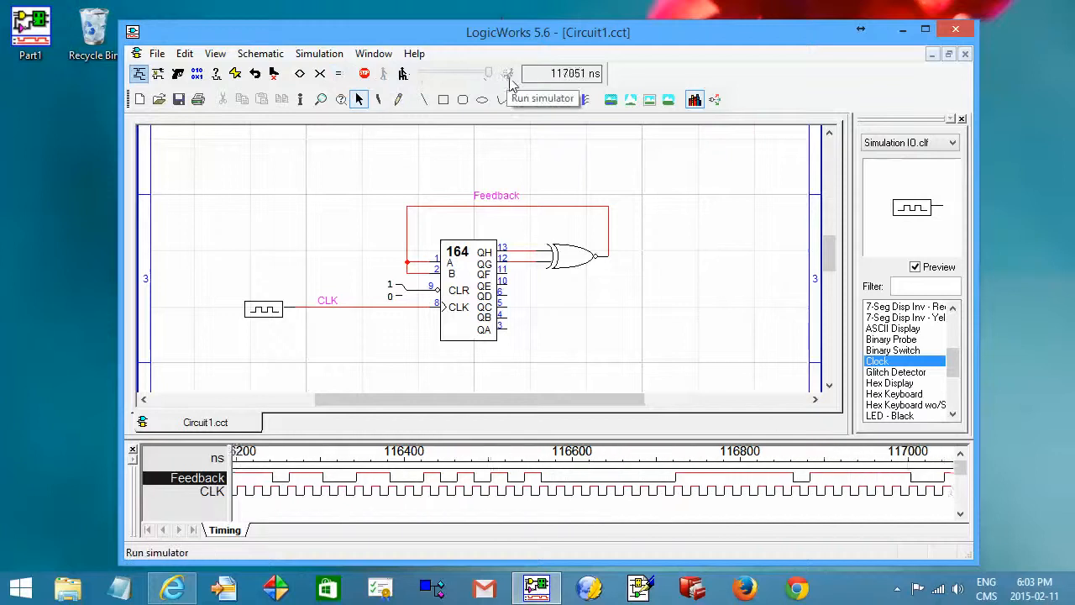
# Pause and resume the simulator, then lower the simulation speed.
pyautogui.click(404, 74)
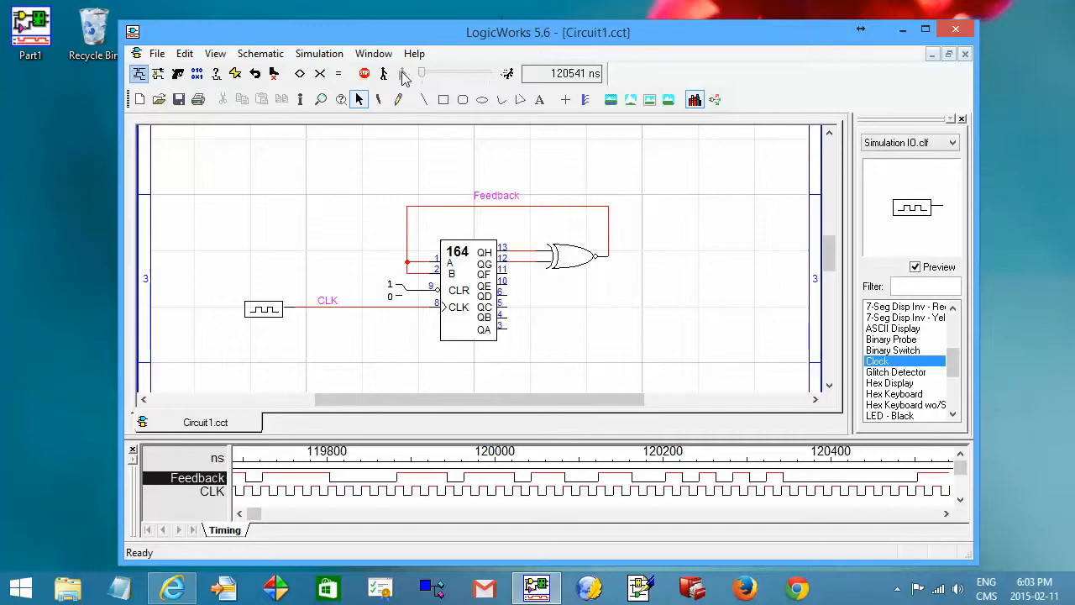
pyautogui.click(507, 76)
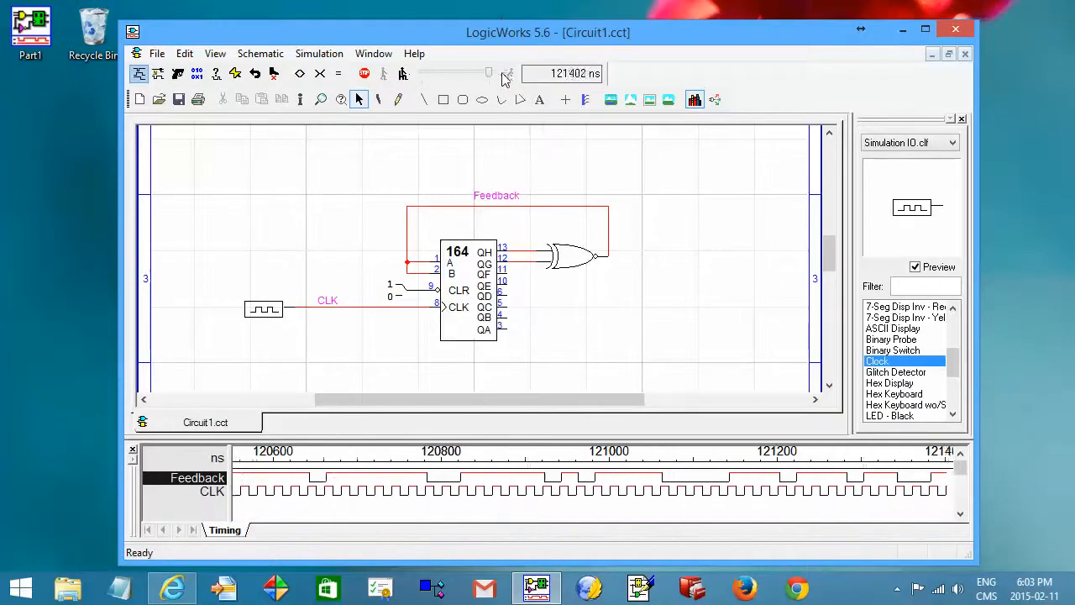
pyautogui.moveTo(490, 75); pyautogui.dragTo(475, 75)
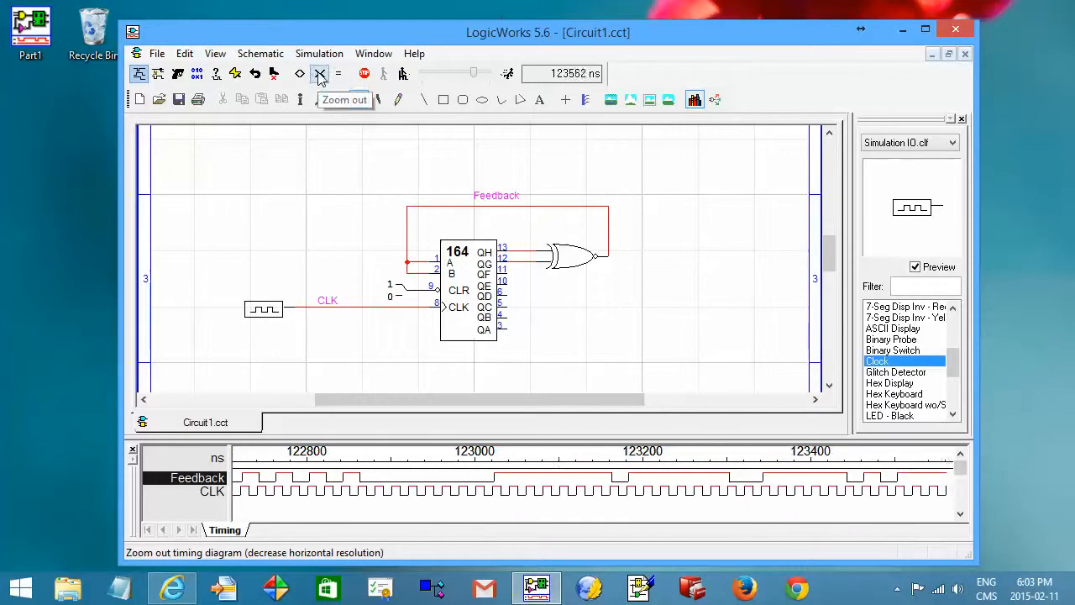
# Zoom the timing diagram out and in several times, then reset it to normal resolution.
pyautogui.click(320, 75)
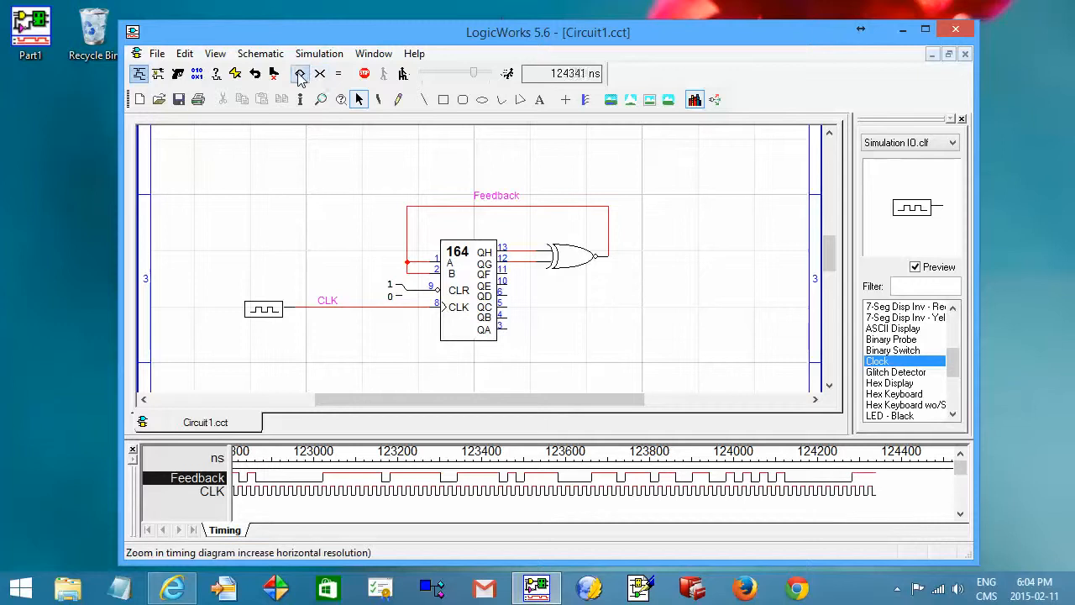
pyautogui.click(300, 75)
pyautogui.click(300, 75)
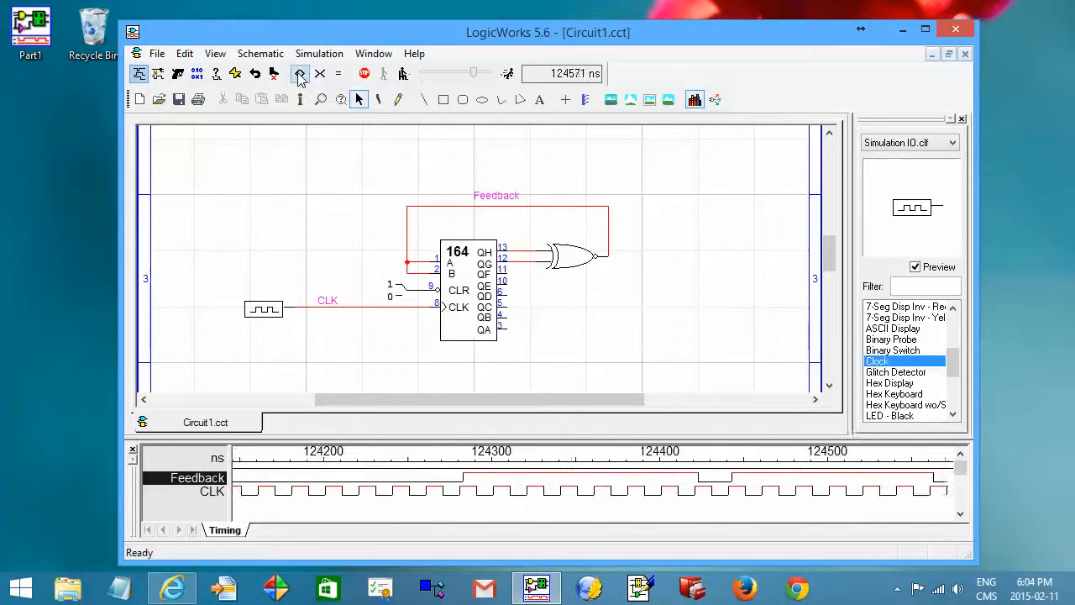
pyautogui.click(300, 75)
pyautogui.click(300, 74)
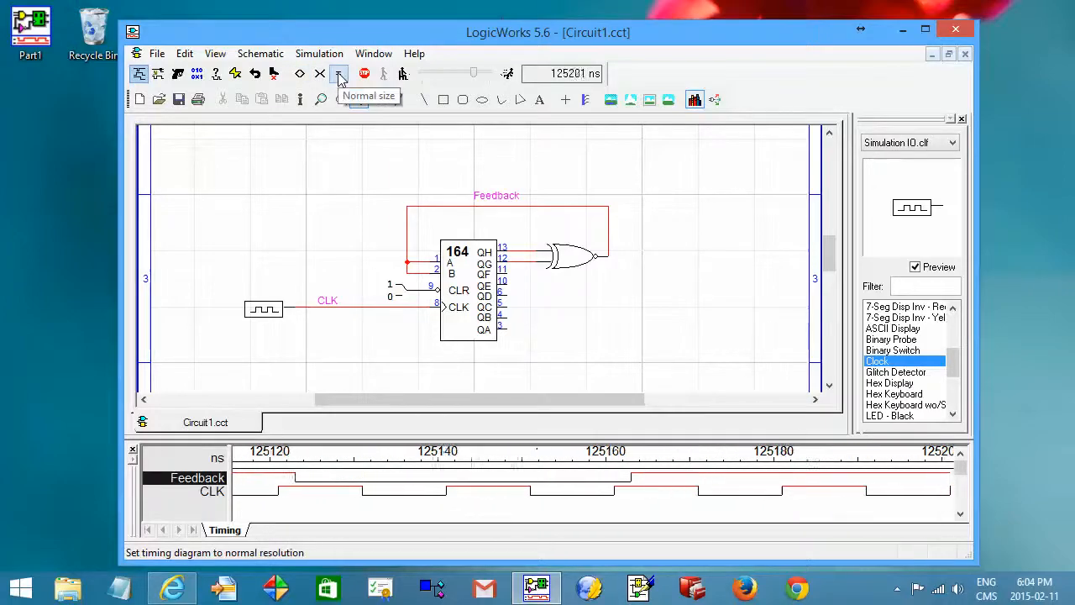
pyautogui.click(338, 75)
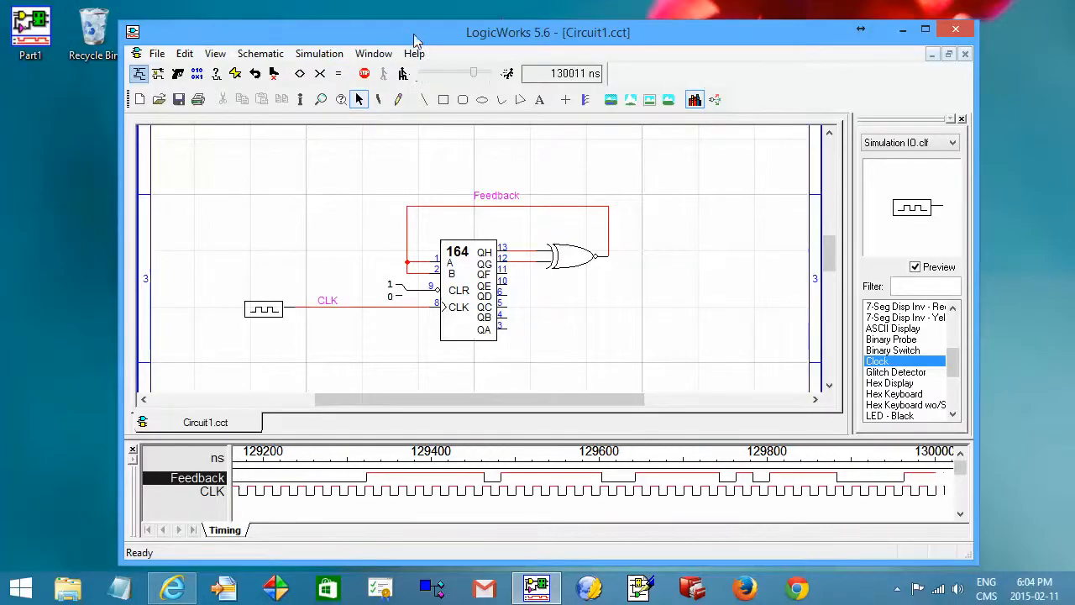
# Move the window, set the simulation speed to its minimum, single-step the simulation several times, then run it again.
pyautogui.moveTo(414, 40); pyautogui.dragTo(412, 32)
pyautogui.moveTo(471, 65); pyautogui.dragTo(415, 65)
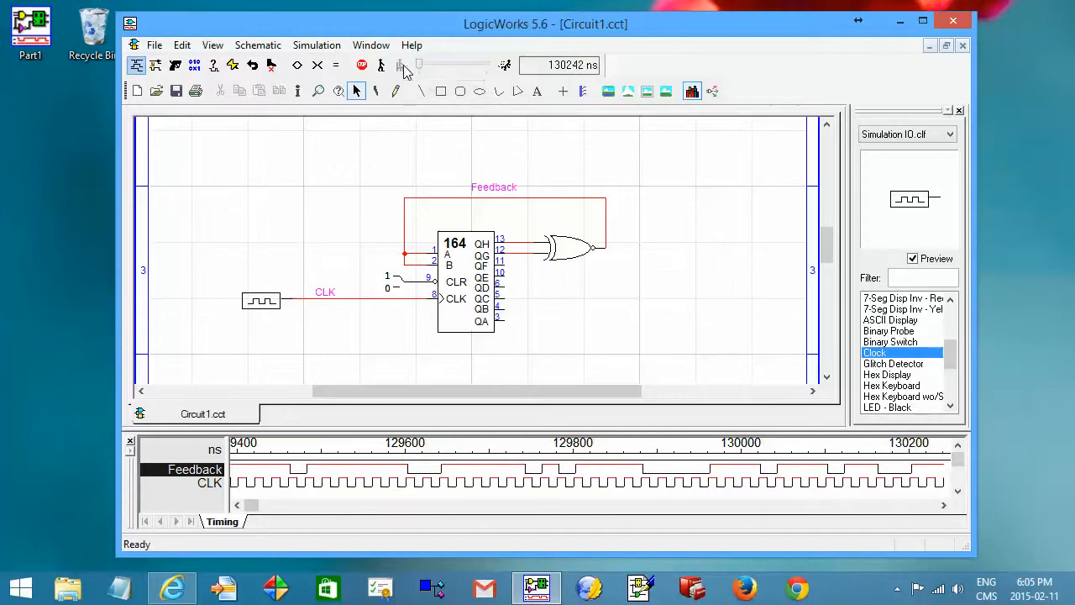
pyautogui.click(381, 66)
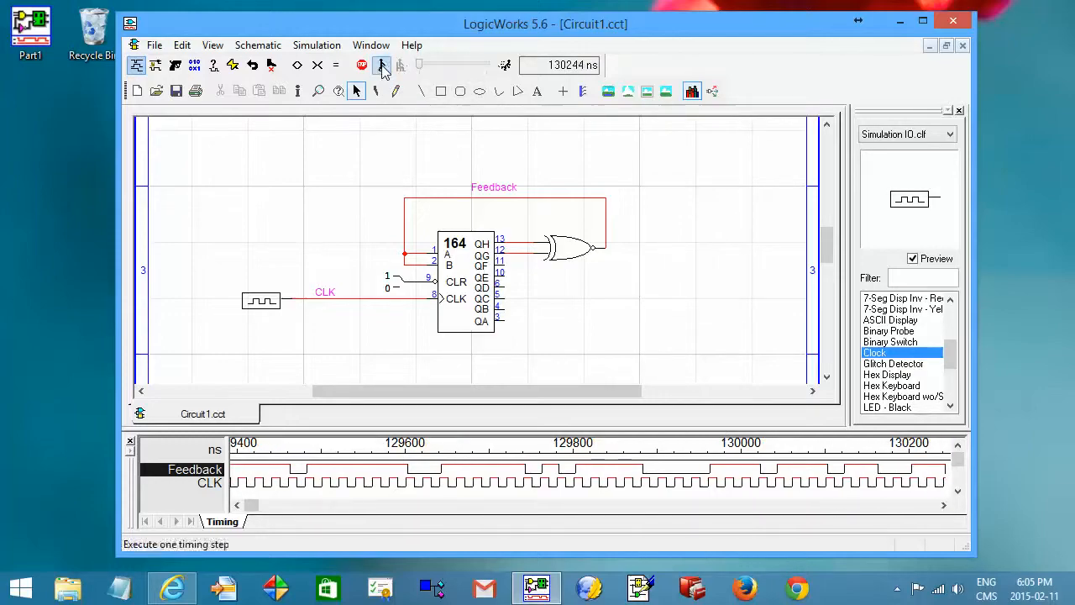
pyautogui.click(382, 67)
pyautogui.click(382, 67)
pyautogui.click(383, 66)
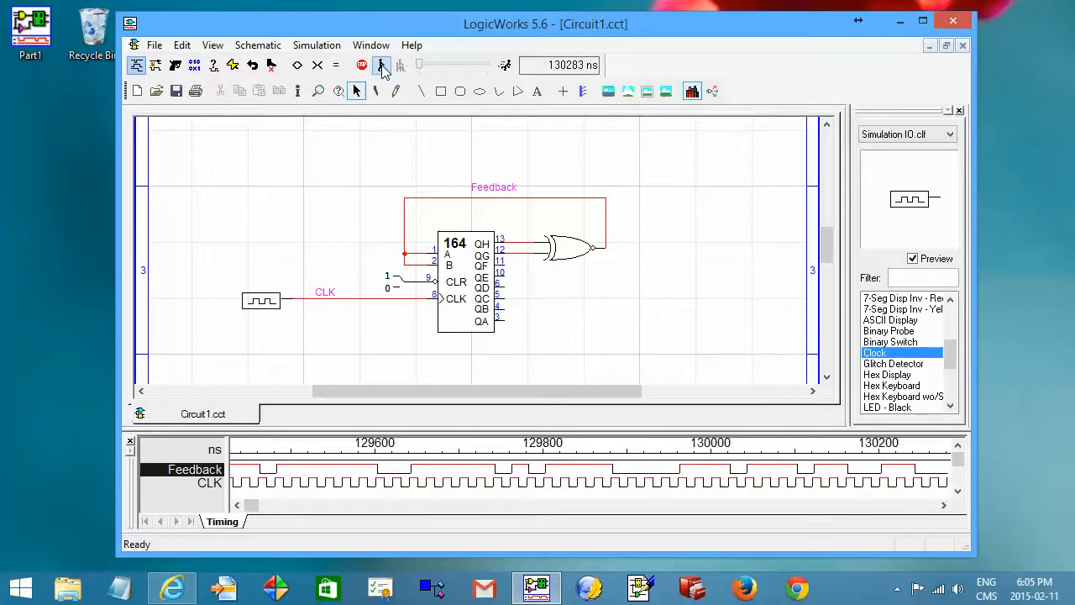
pyautogui.click(383, 66)
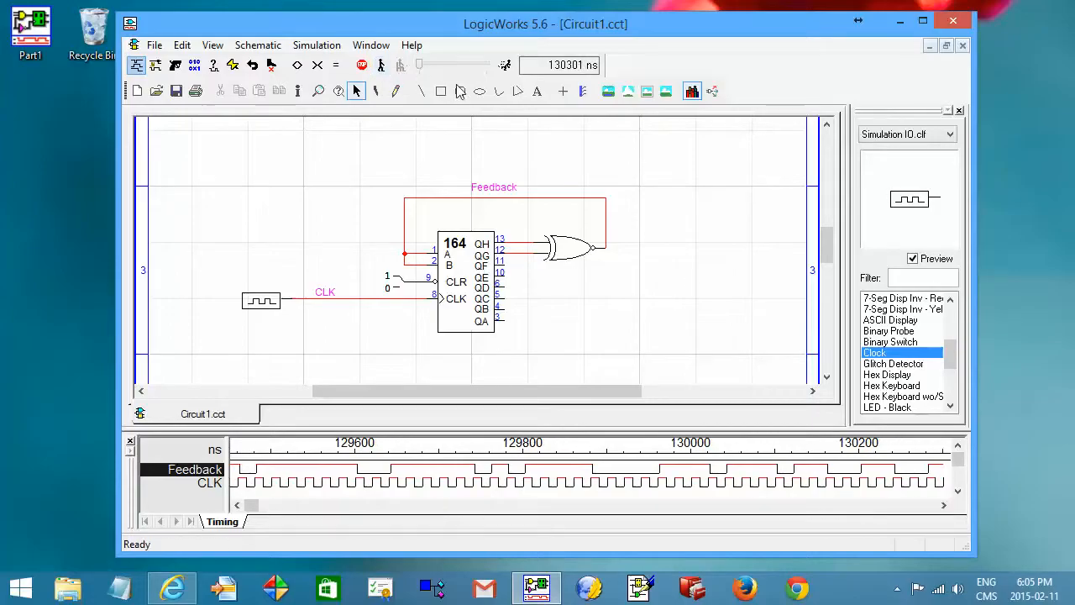
pyautogui.click(504, 67)
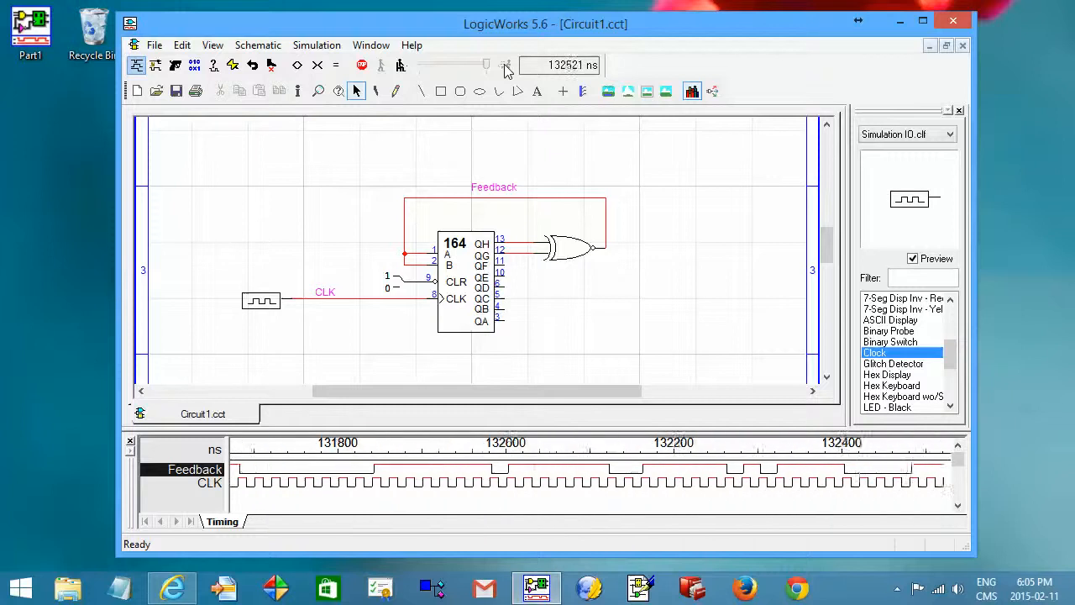
# Name the QH output net D7 and the QG output net D6.
pyautogui.click(398, 93)
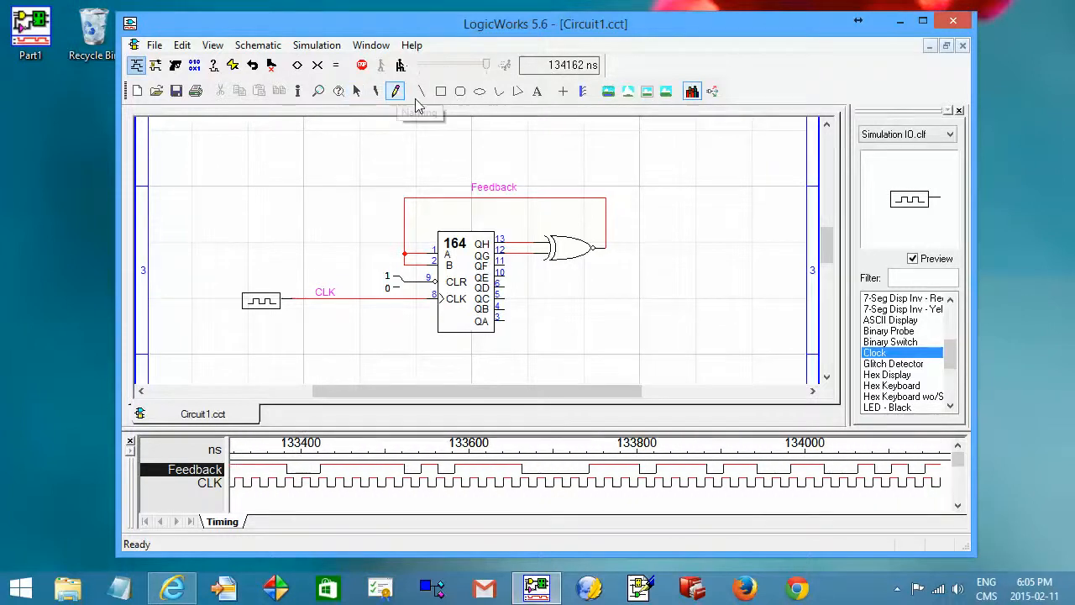
pyautogui.click(513, 239)
pyautogui.write('D7')
pyautogui.press('Return')
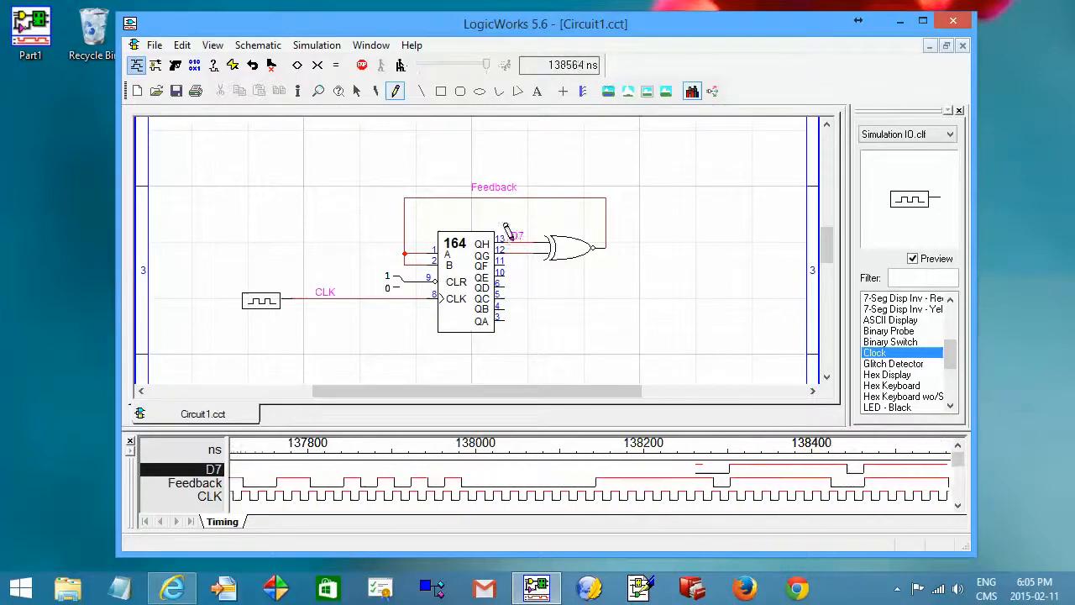
pyautogui.click(506, 241)
pyautogui.write('D6')
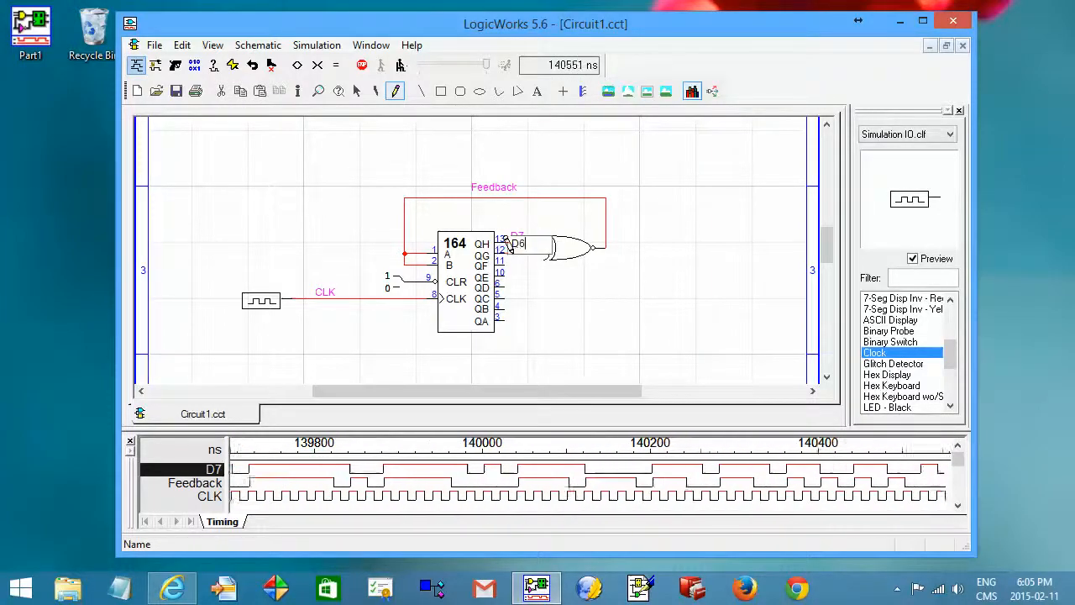
pyautogui.press('Return')
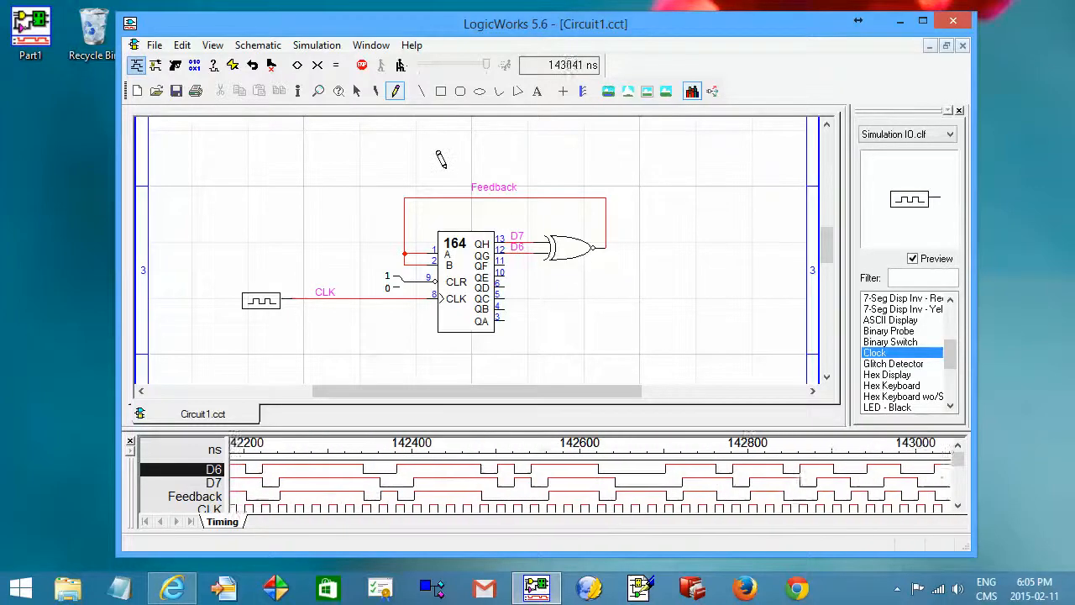
pyautogui.press('space')
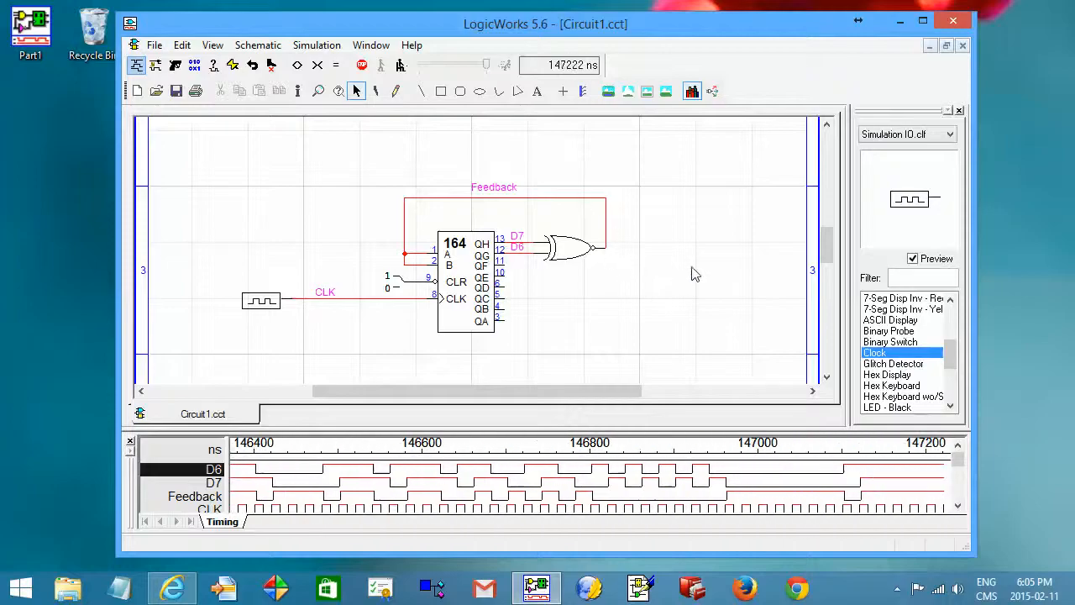
# Set the XNOR gate's simulation delay to 20 ns.
pyautogui.click(578, 252)
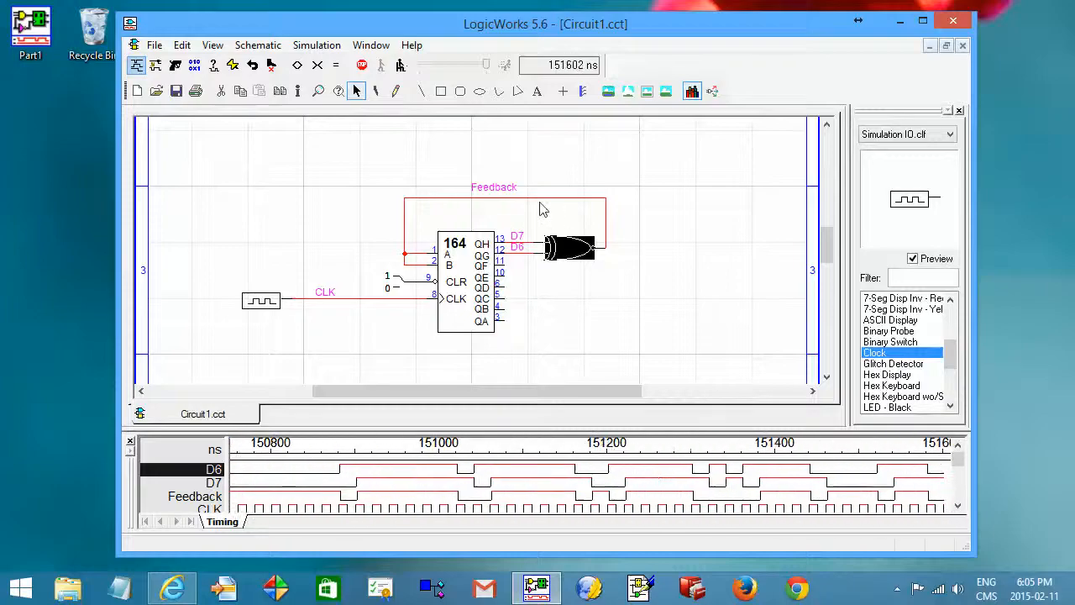
pyautogui.click(317, 45)
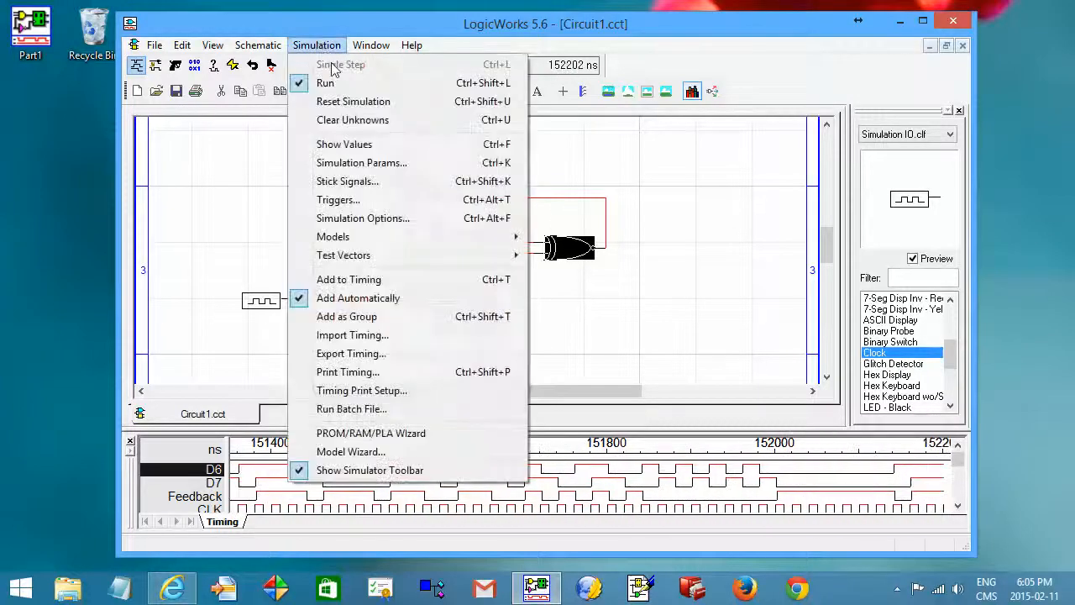
pyautogui.click(355, 162)
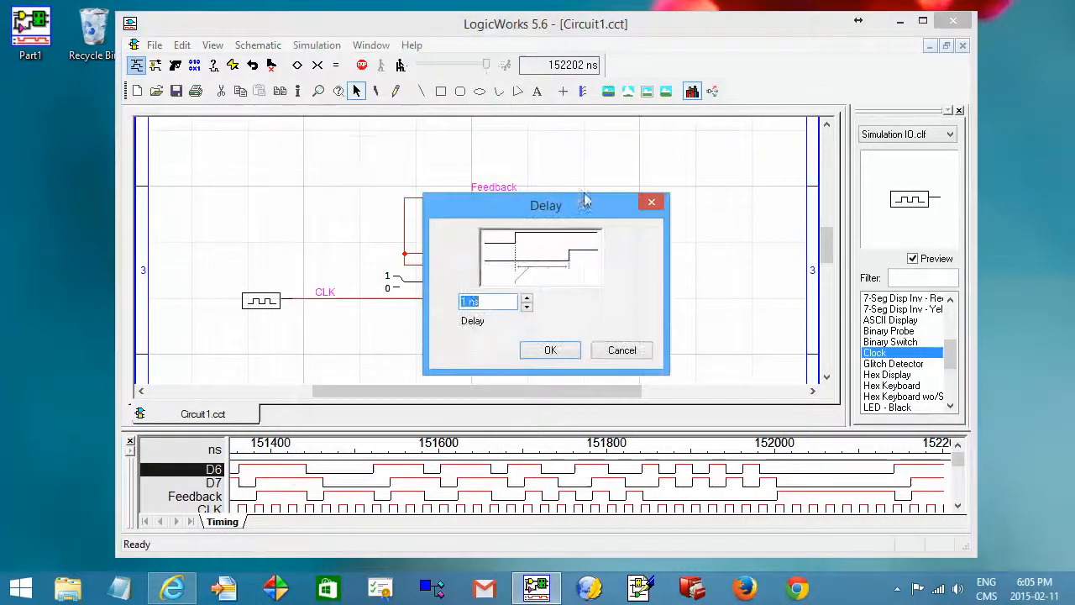
pyautogui.moveTo(612, 205); pyautogui.dragTo(802, 134)
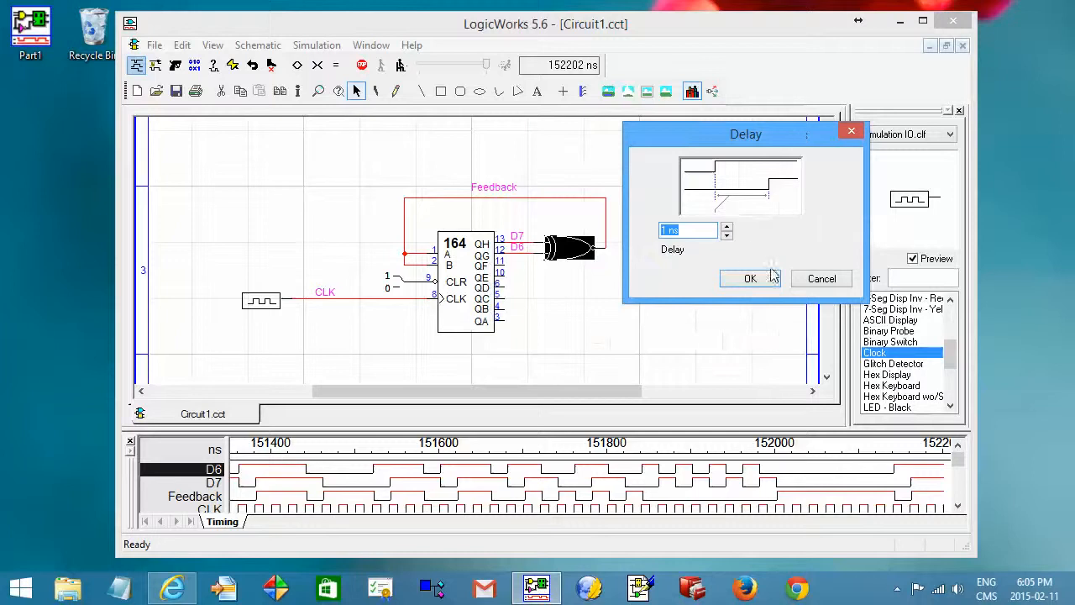
pyautogui.click(727, 227)
pyautogui.click(727, 227)
pyautogui.click(726, 227)
pyautogui.click(726, 227)
pyautogui.moveTo(670, 230); pyautogui.dragTo(656, 235)
pyautogui.write('20')
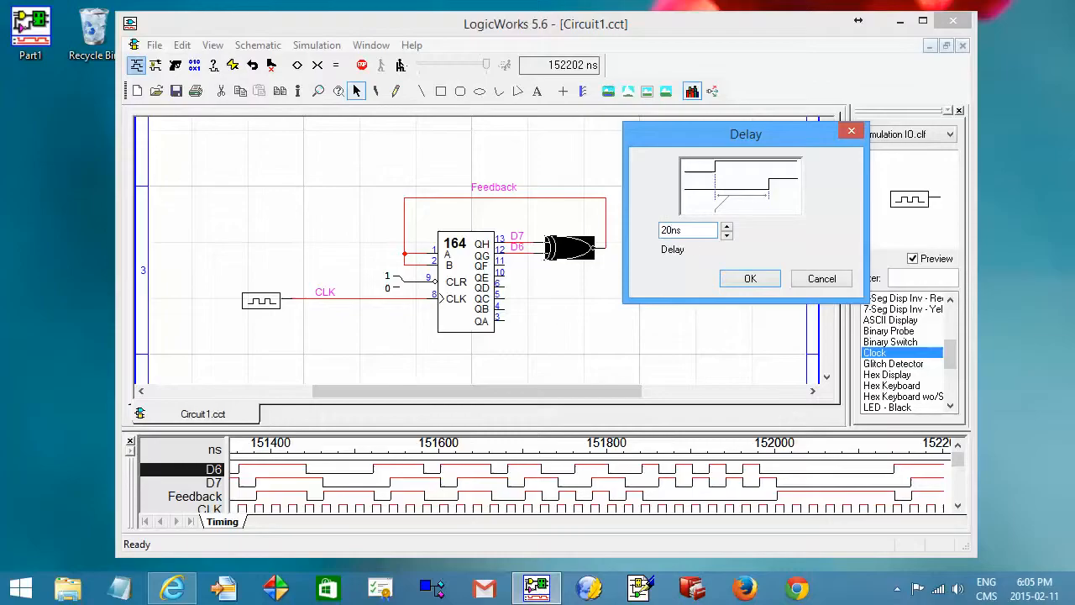
pyautogui.click(750, 279)
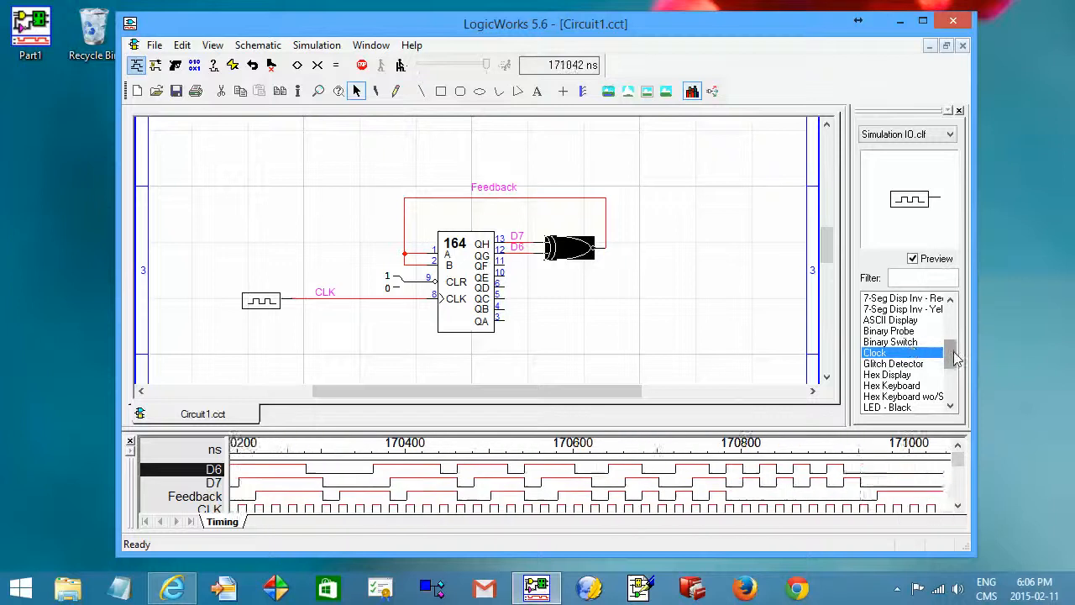
# Attach a Binary Probe to the Feedback net.
pyautogui.click(897, 331)
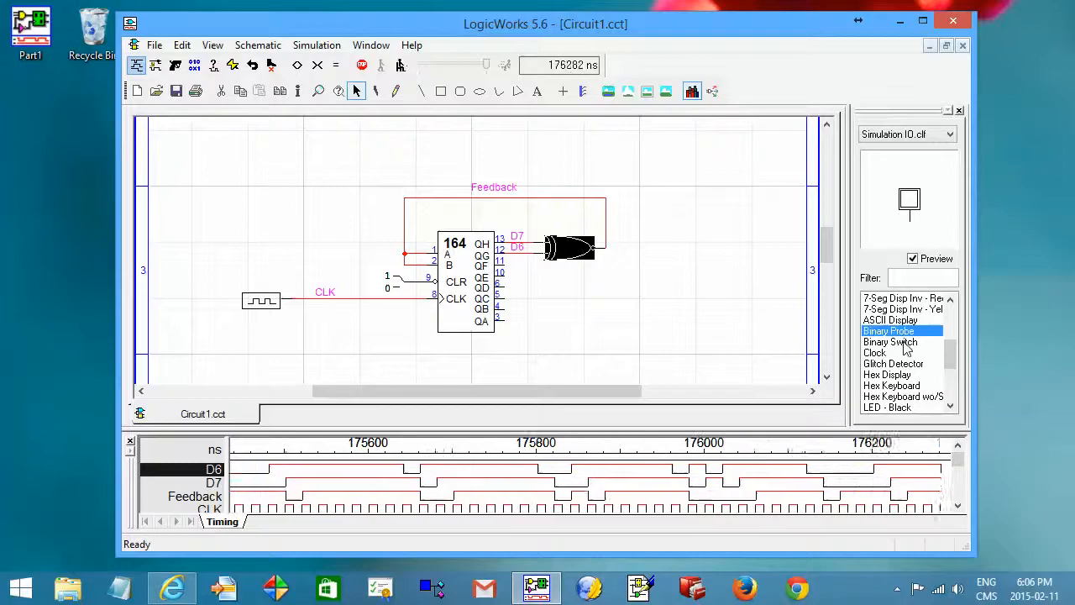
pyautogui.click(901, 336)
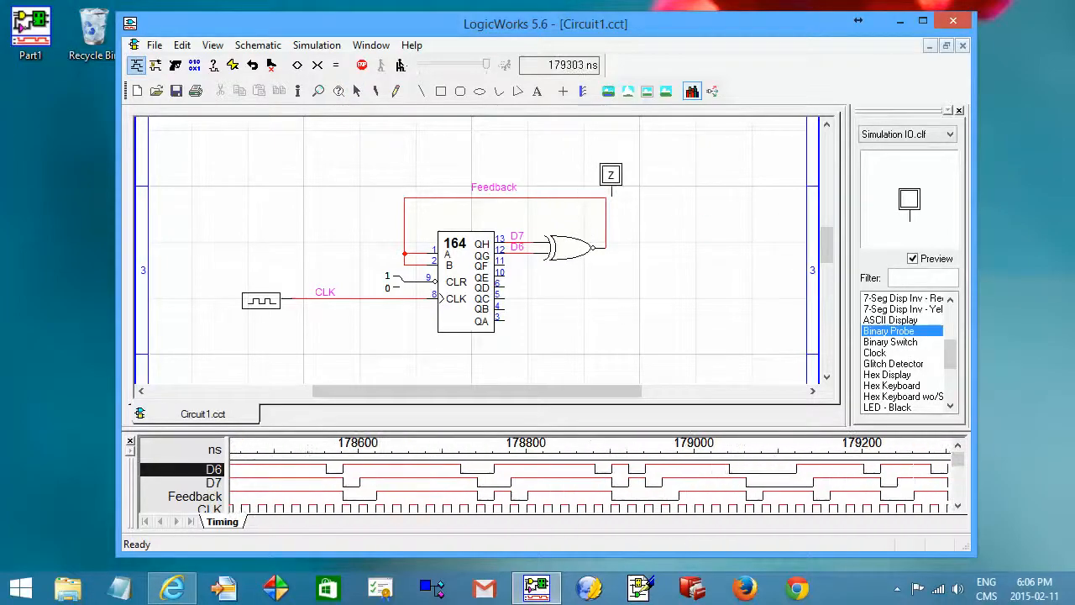
pyautogui.click(606, 175)
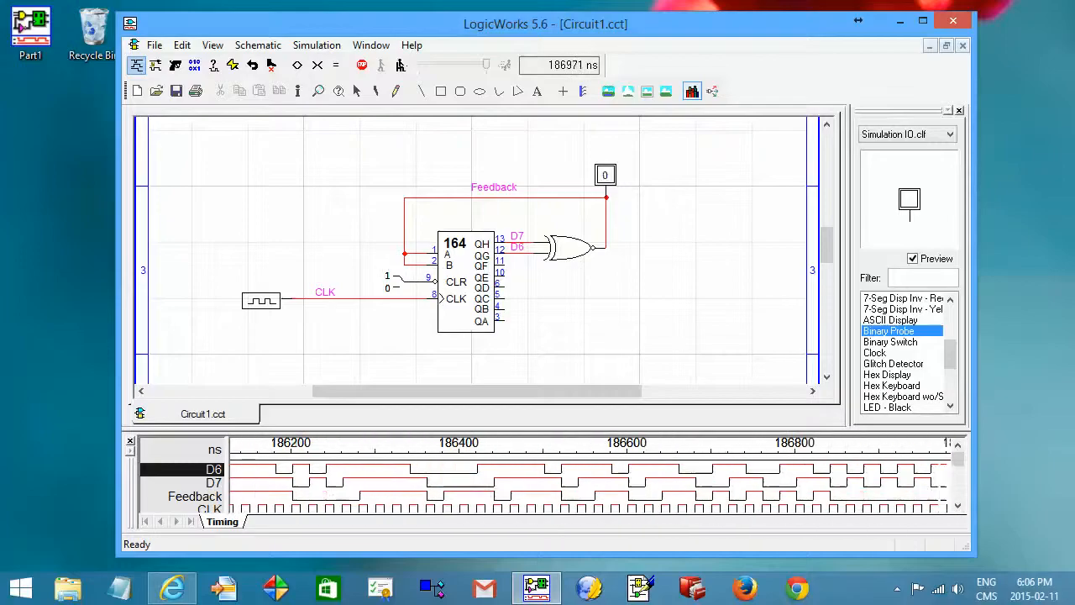
# Place a second Binary Probe on the CLK net and delete it.
pyautogui.click(349, 288)
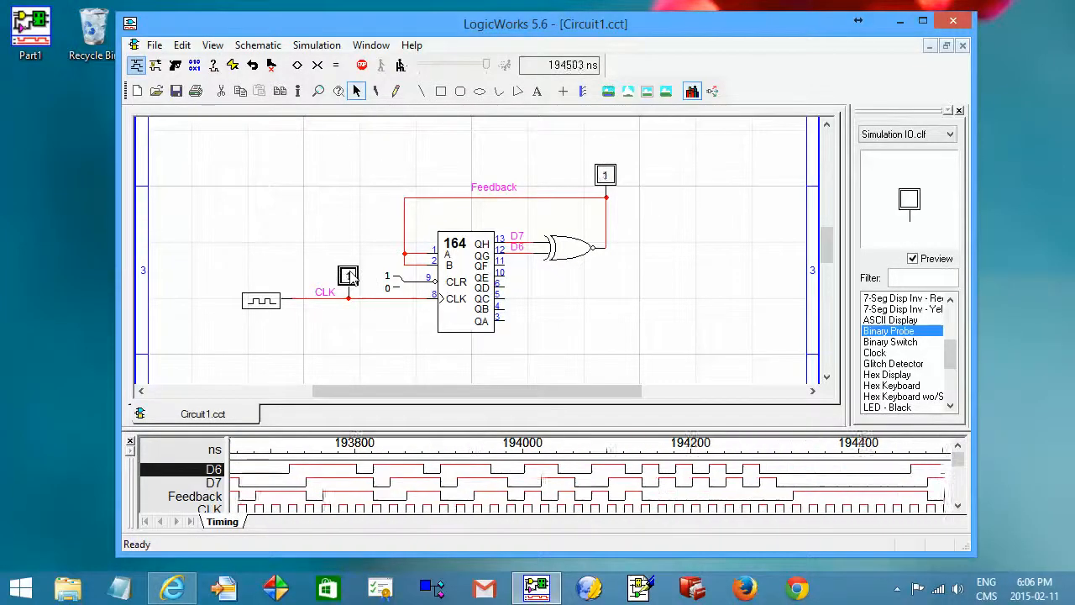
pyautogui.press('Delete')
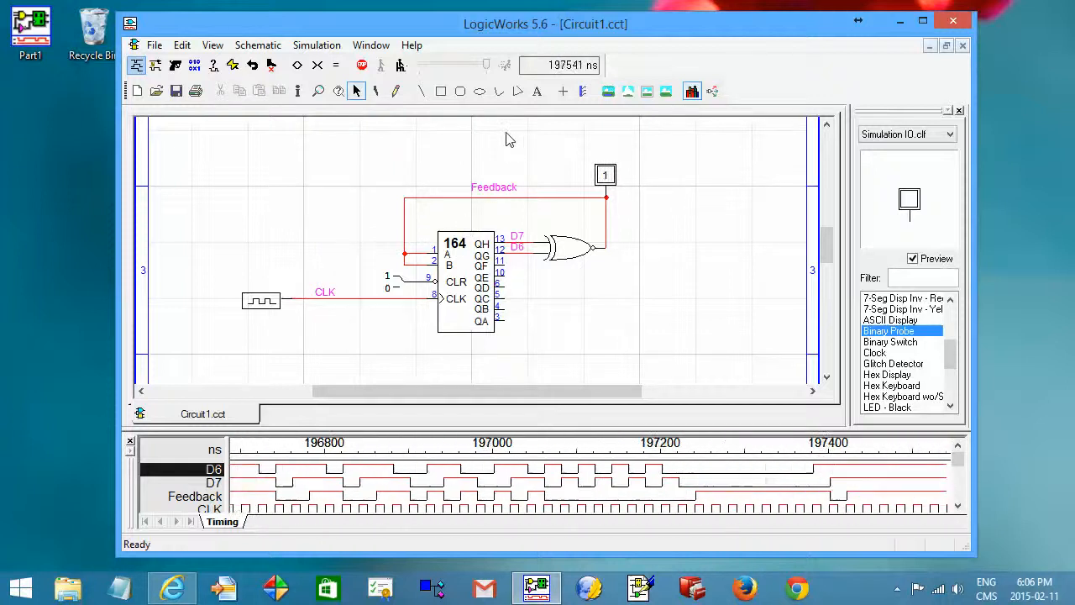
# Remove the Feedback net's probe with the zap tool.
pyautogui.click(378, 91)
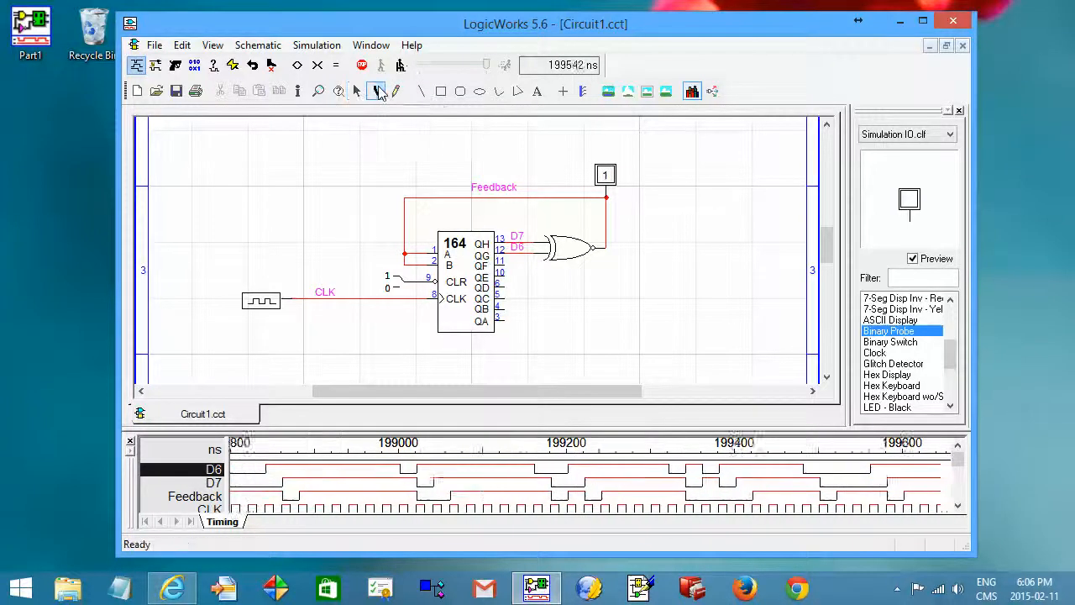
pyautogui.click(599, 166)
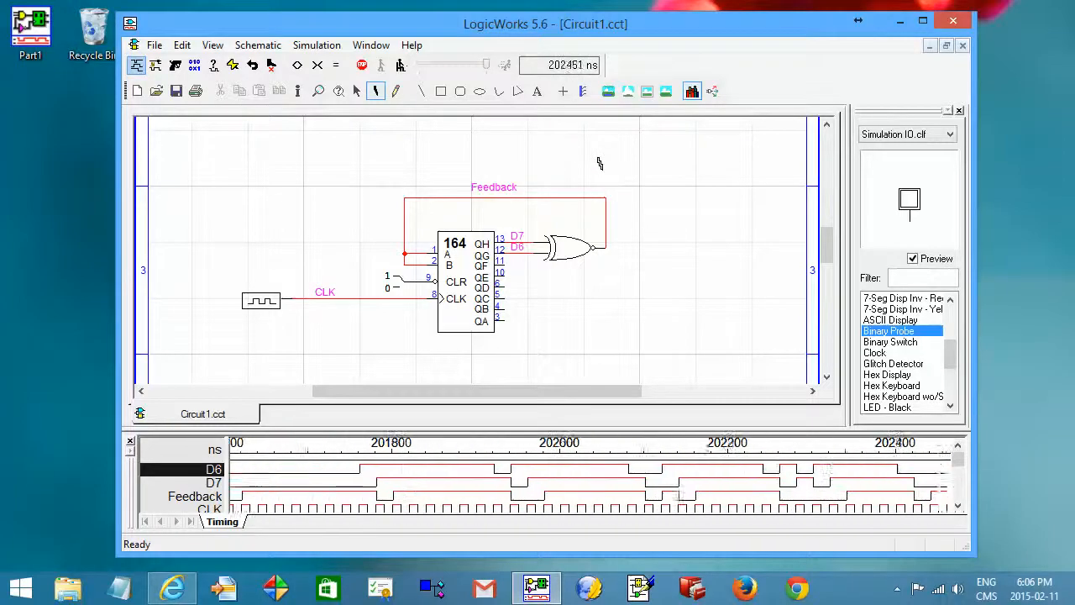
pyautogui.press('space')
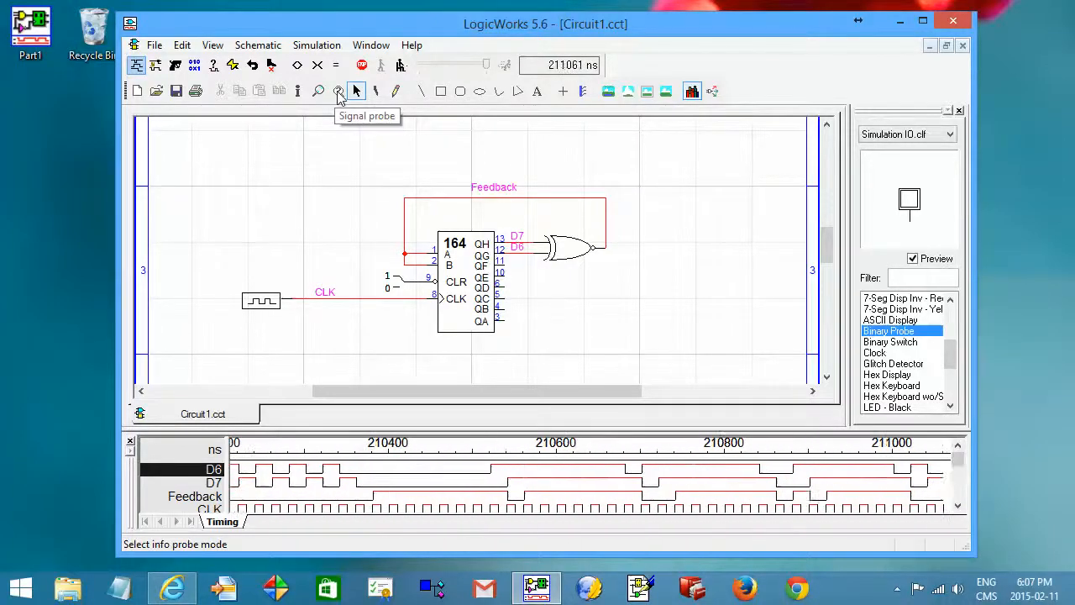
# Display the signal values on the schematic's pins, then hide them again.
pyautogui.click(338, 92)
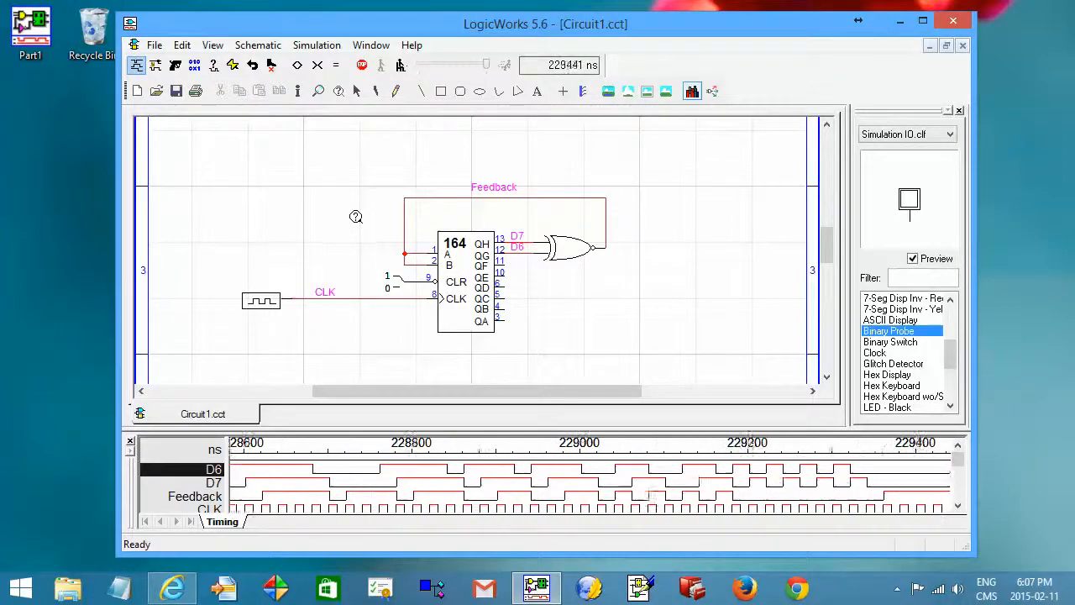
pyautogui.press('space')
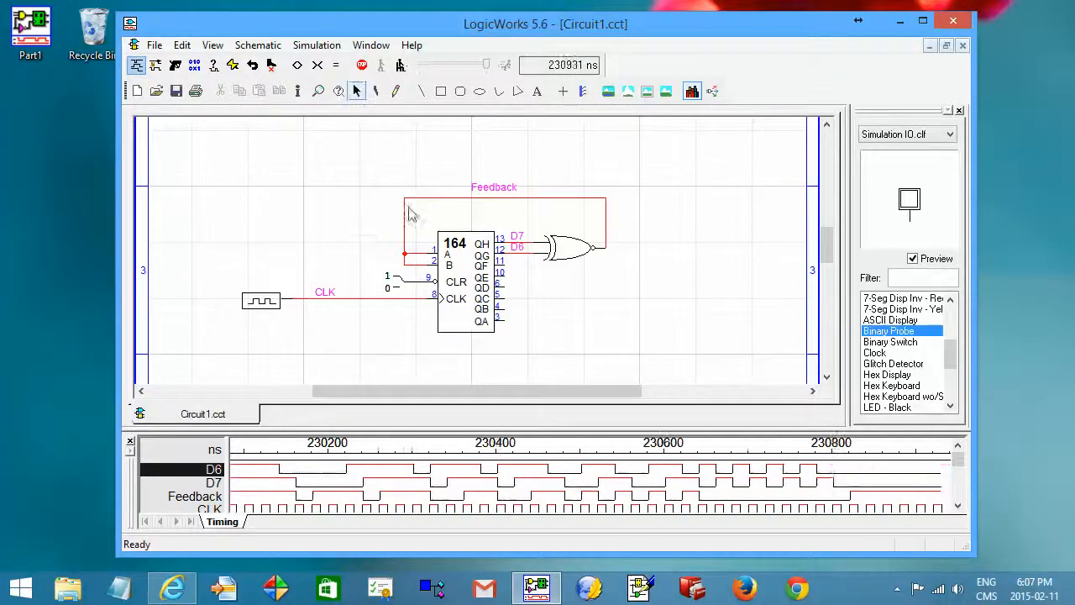
pyautogui.click(327, 47)
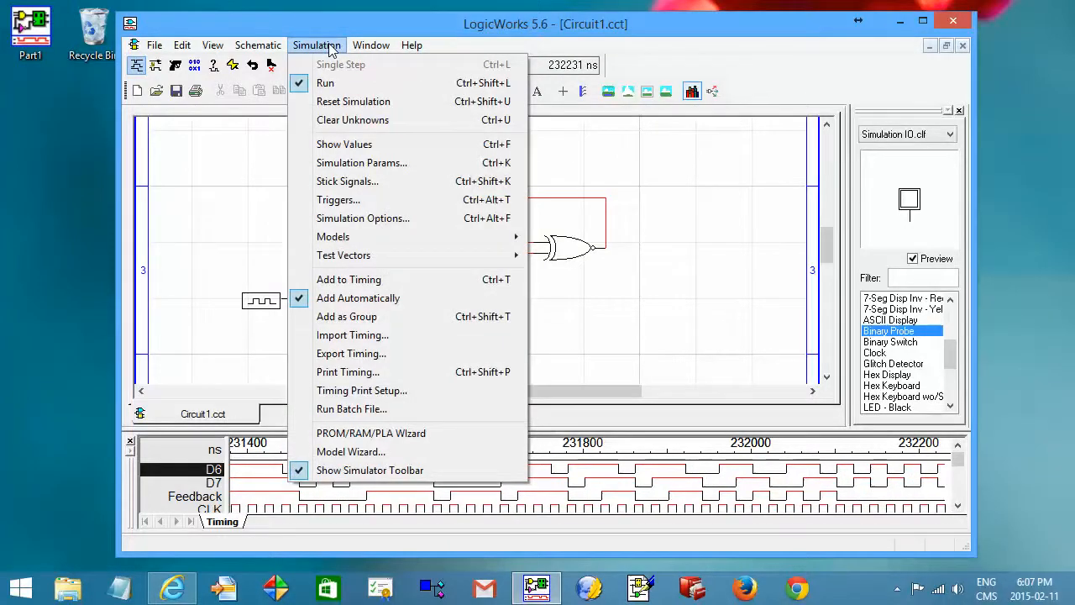
pyautogui.click(352, 147)
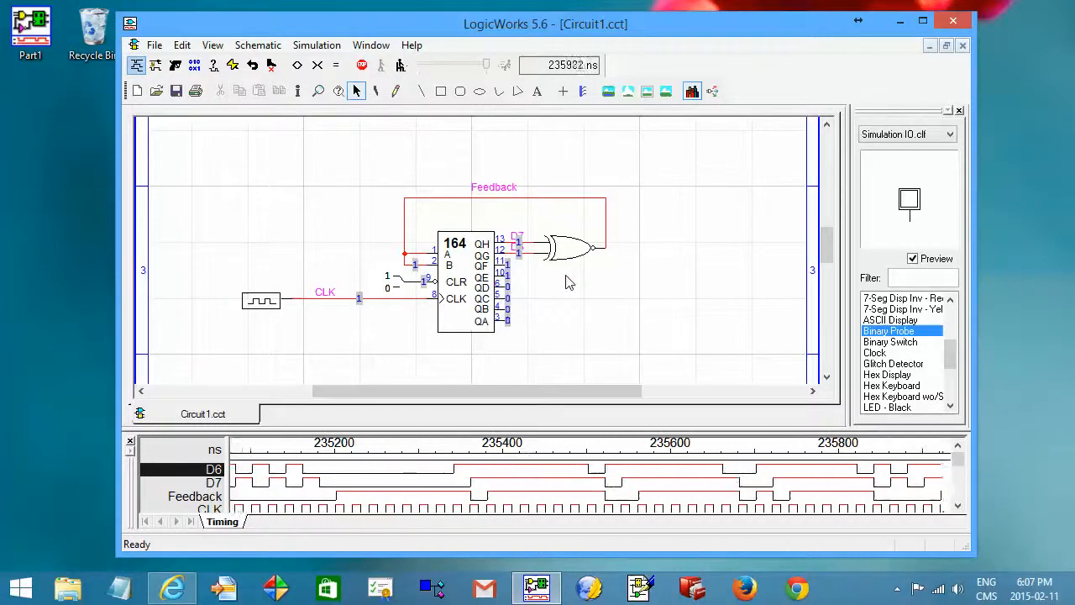
pyautogui.click(327, 47)
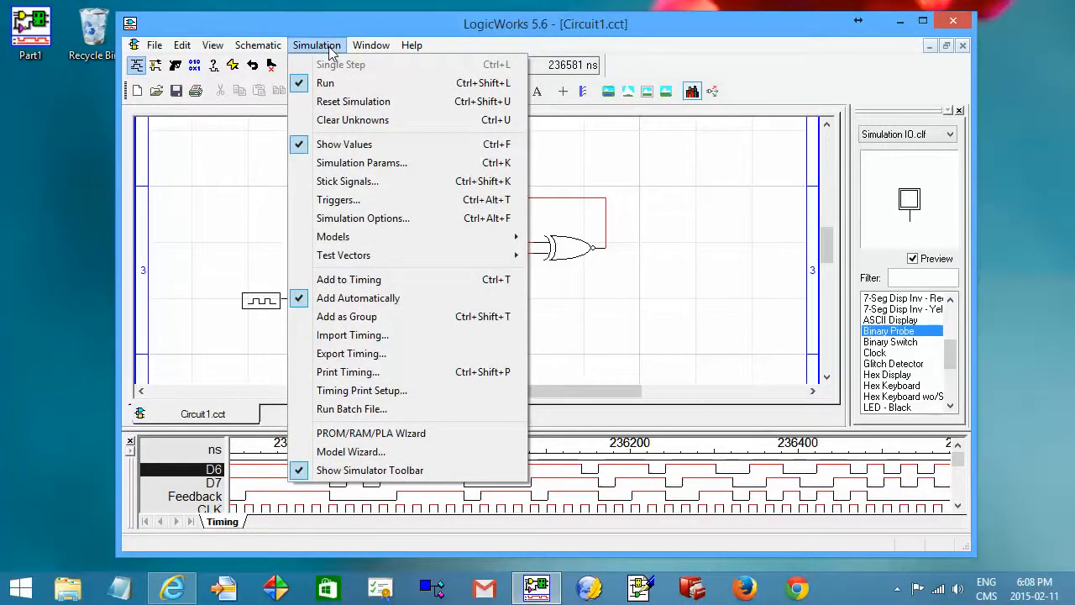
pyautogui.click(333, 143)
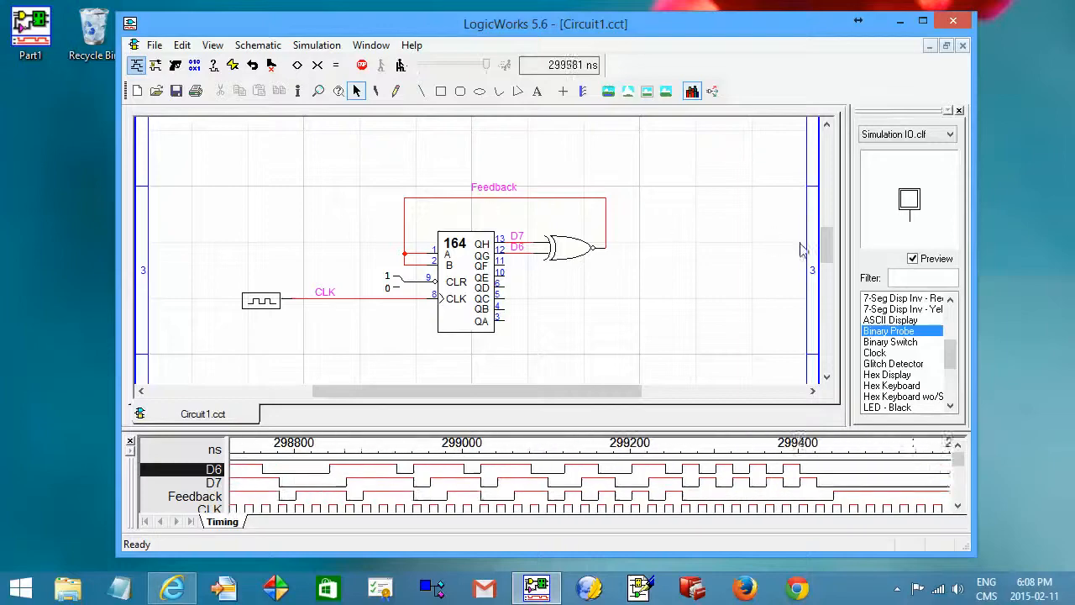
# Save the circuit to the Desktop under the file name Part 1.
pyautogui.moveTo(827, 253)
pyautogui.mouseDown()
pyautogui.moveTo(826, 274)
pyautogui.moveTo(828, 246)
pyautogui.mouseUp()
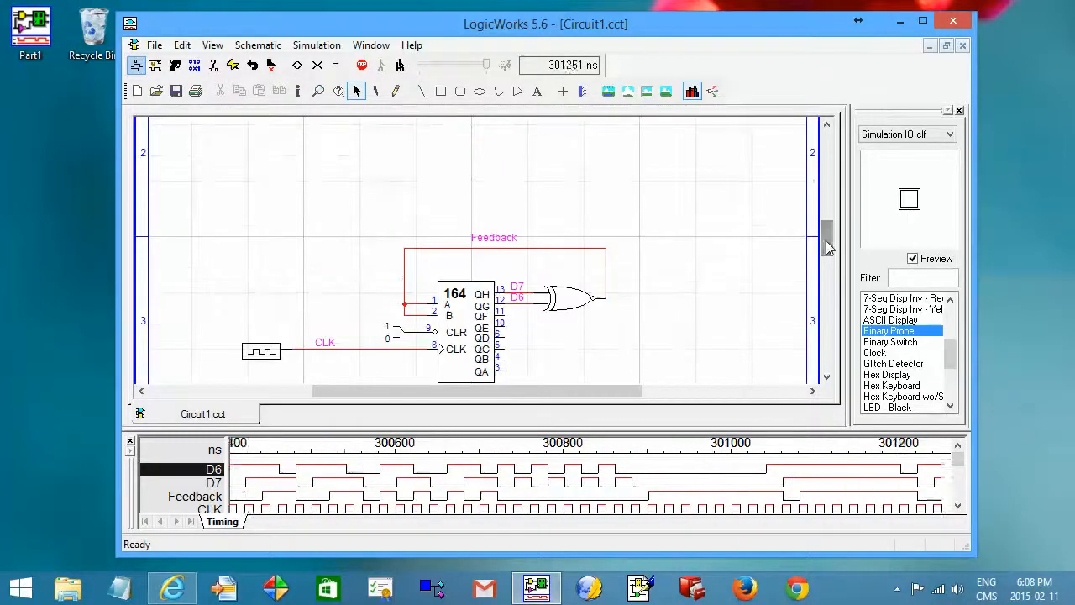
pyautogui.click(156, 45)
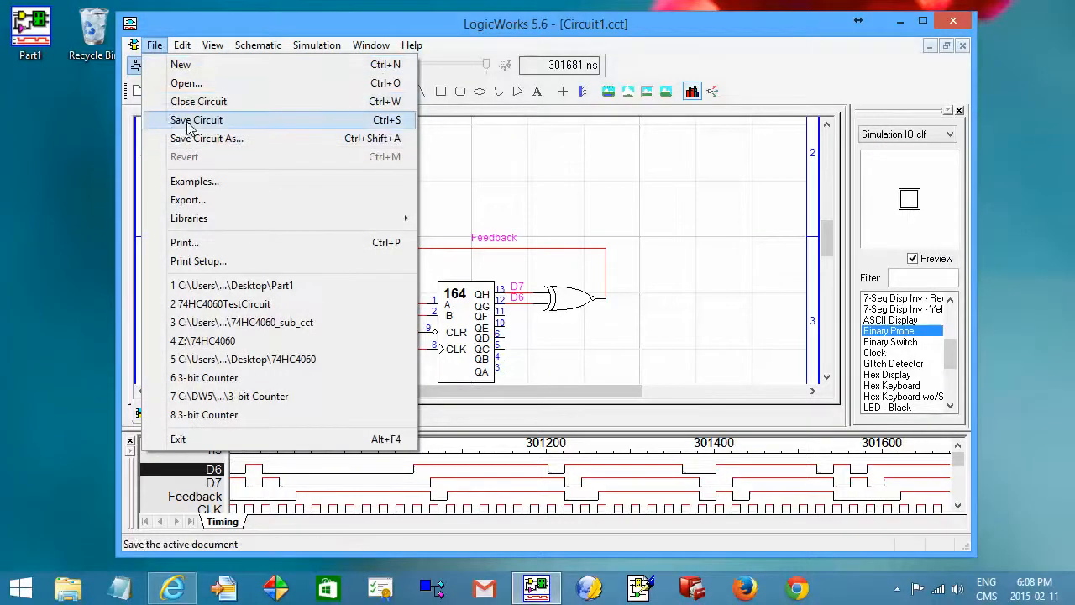
pyautogui.click(613, 271)
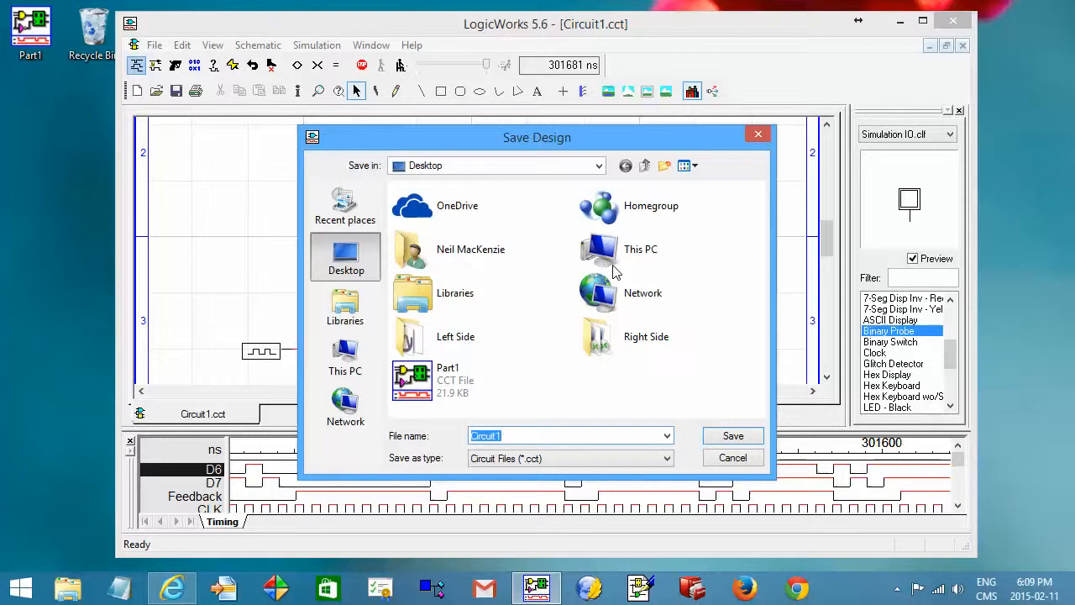
pyautogui.write('Video 1')
pyautogui.click(733, 438)
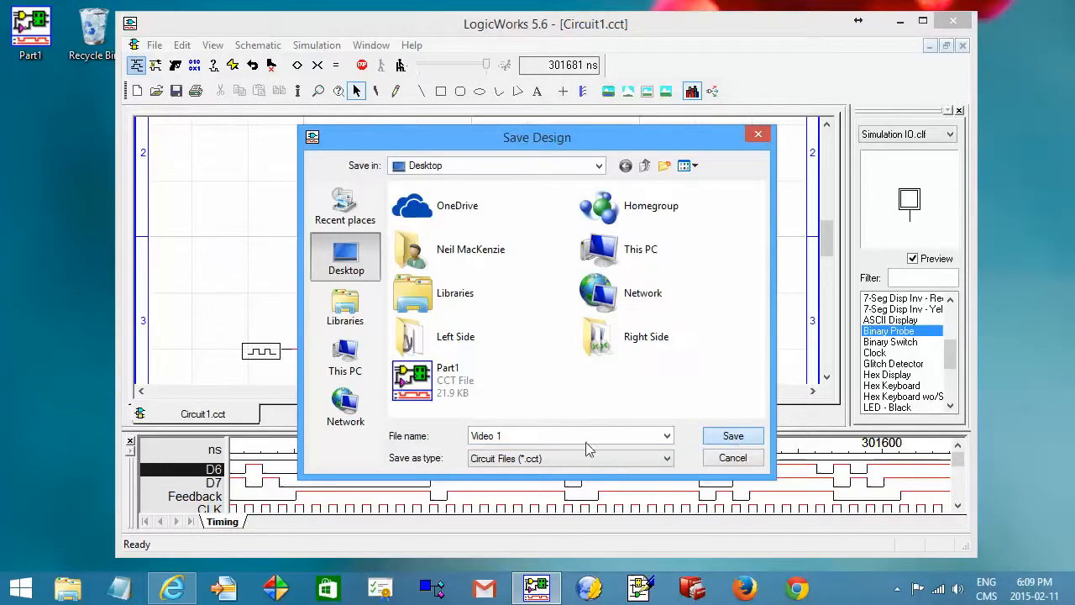
pyautogui.moveTo(534, 435); pyautogui.dragTo(472, 435)
pyautogui.write('Part 1')
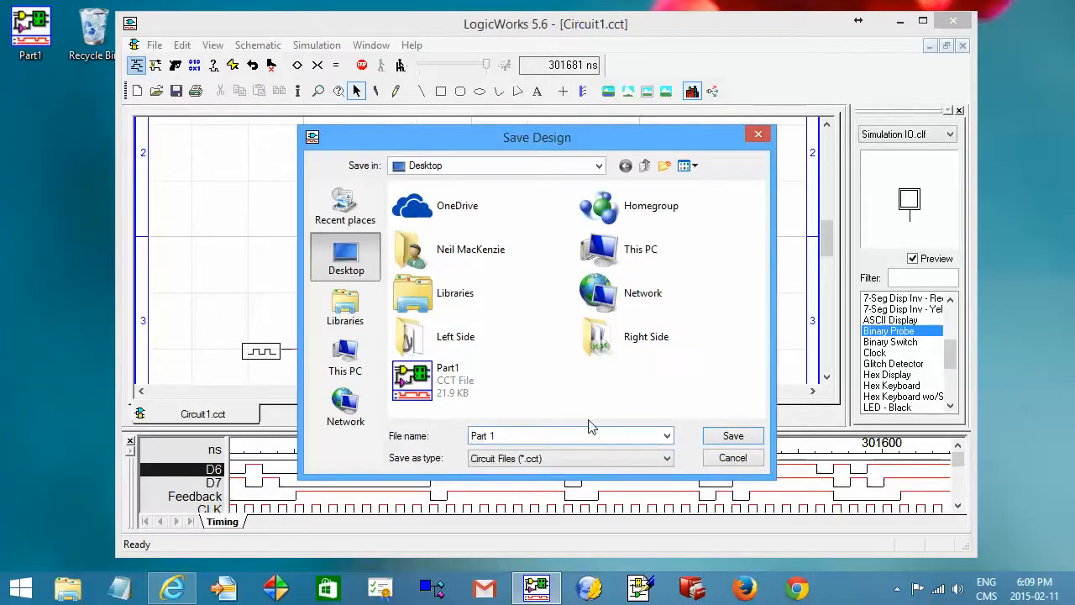
pyautogui.click(724, 436)
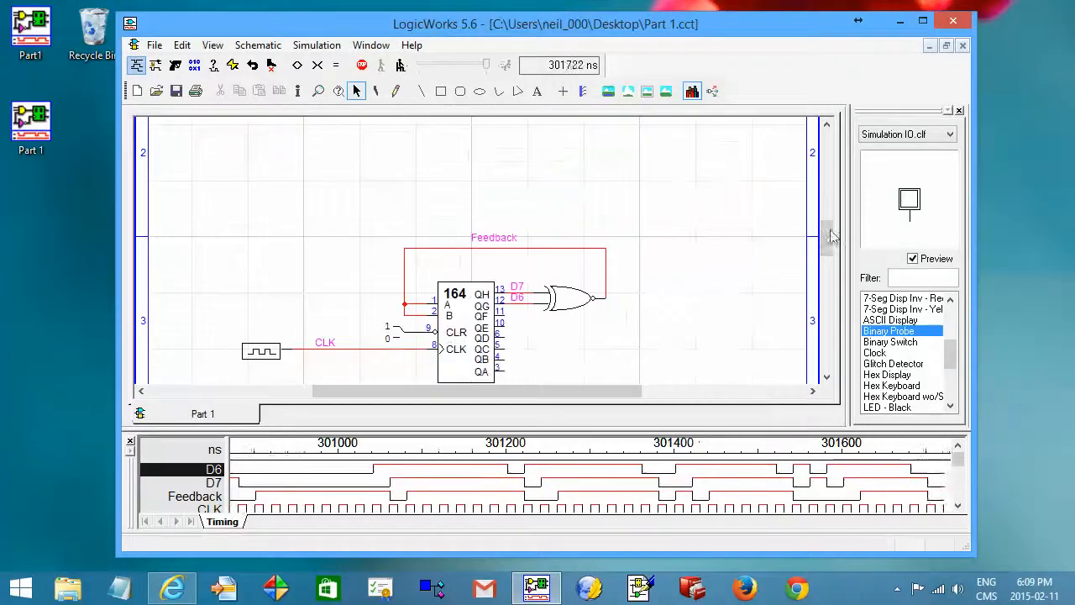
pyautogui.moveTo(827, 236)
pyautogui.mouseDown()
pyautogui.moveTo(828, 253)
pyautogui.moveTo(825, 243)
pyautogui.mouseUp()
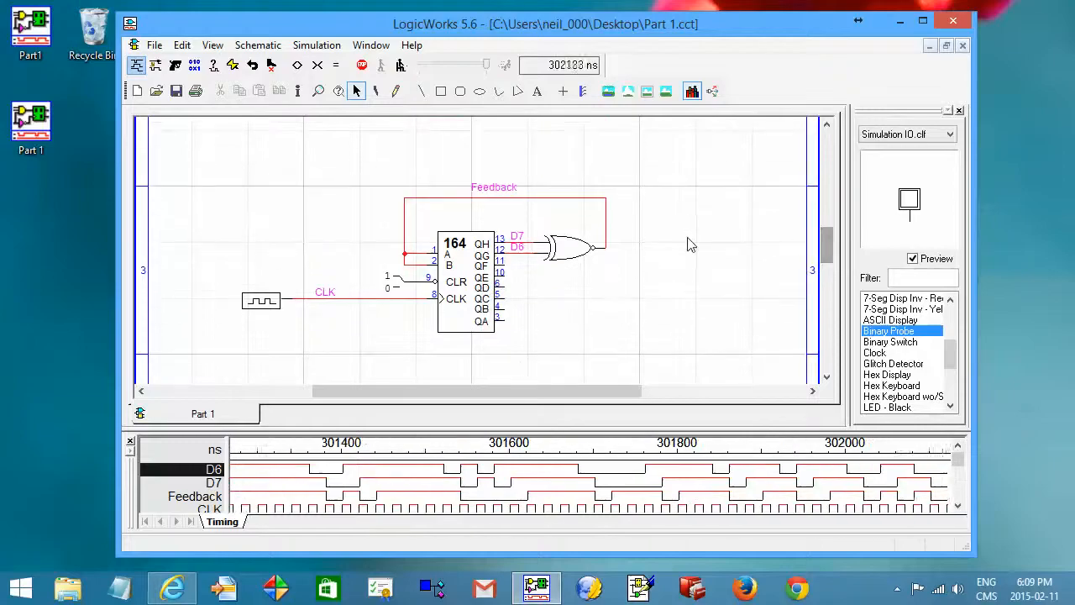